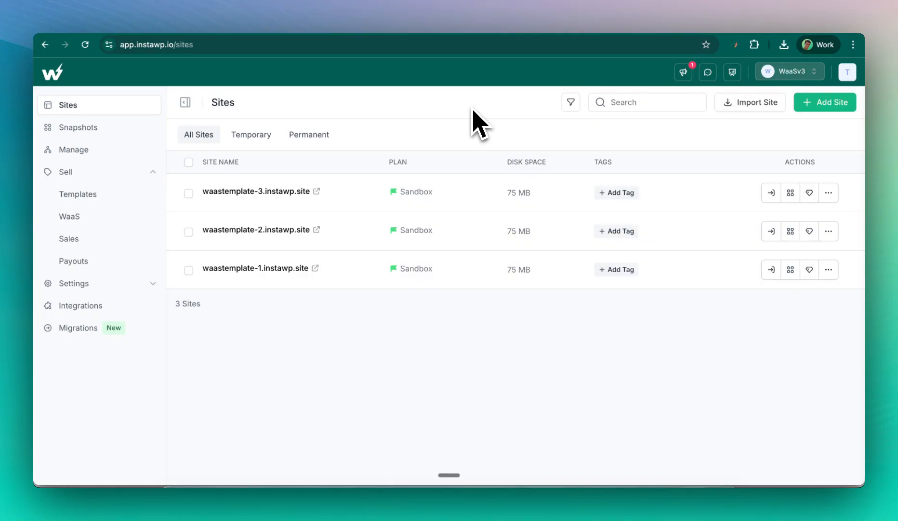
# - Switch to the waastemplate-1 travel site showing 'Discover the Best Lovely Places'
pyautogui.click(476, 18)
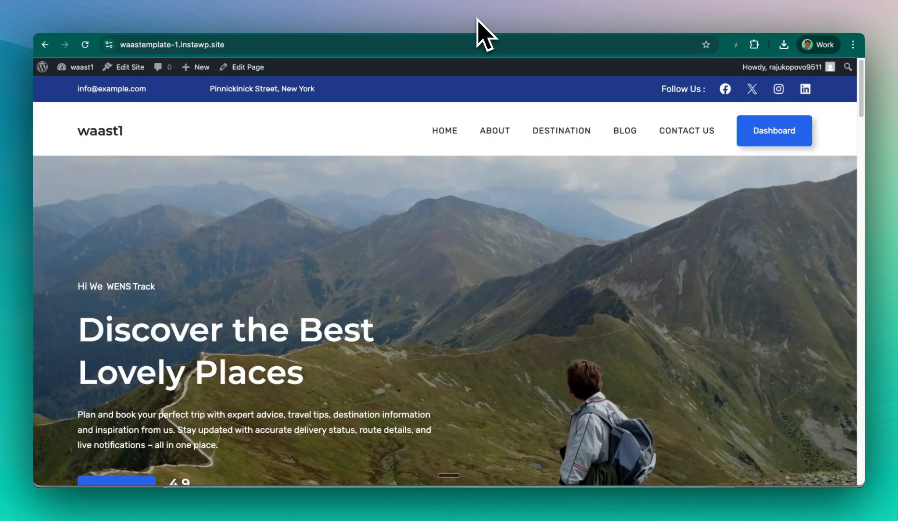
# - Browse the waastemplate-3 Road Fleet and waastemplate-2 music sites, then return to InstaWP Sites
pyautogui.scroll(-3, 428, 152)
pyautogui.scroll(3, 428, 153)
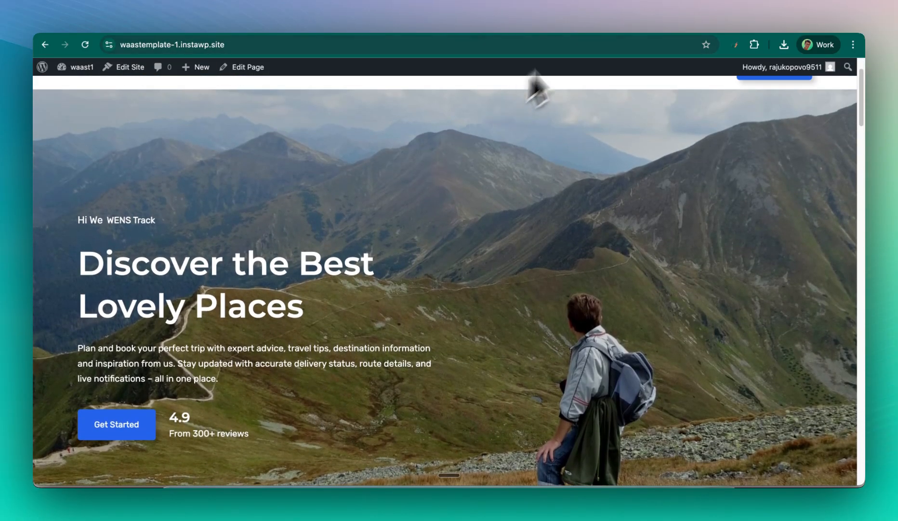
pyautogui.click(592, 27)
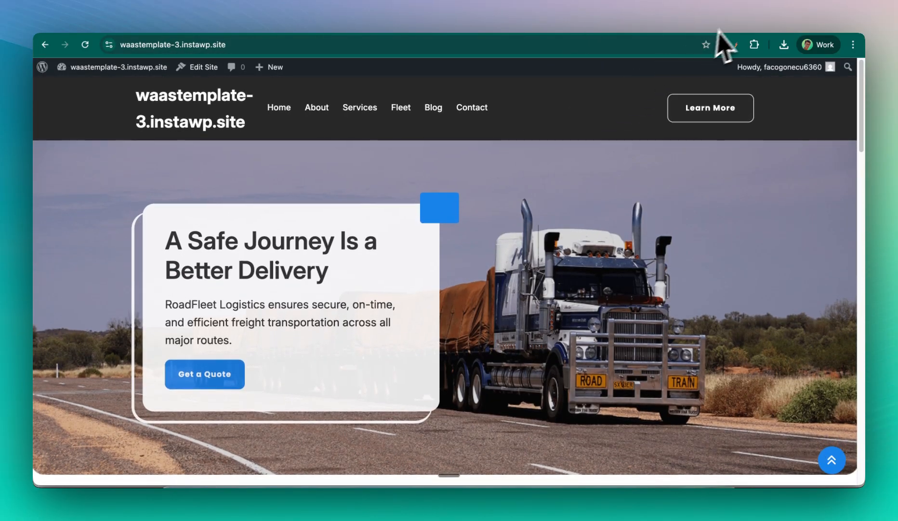
pyautogui.click(733, 24)
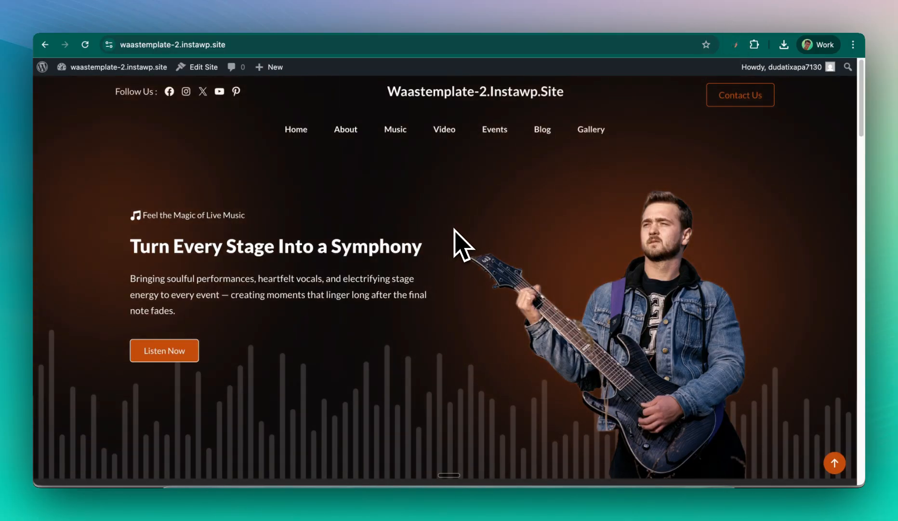
pyautogui.scroll(-3, 309, 238)
pyautogui.scroll(3, 305, 237)
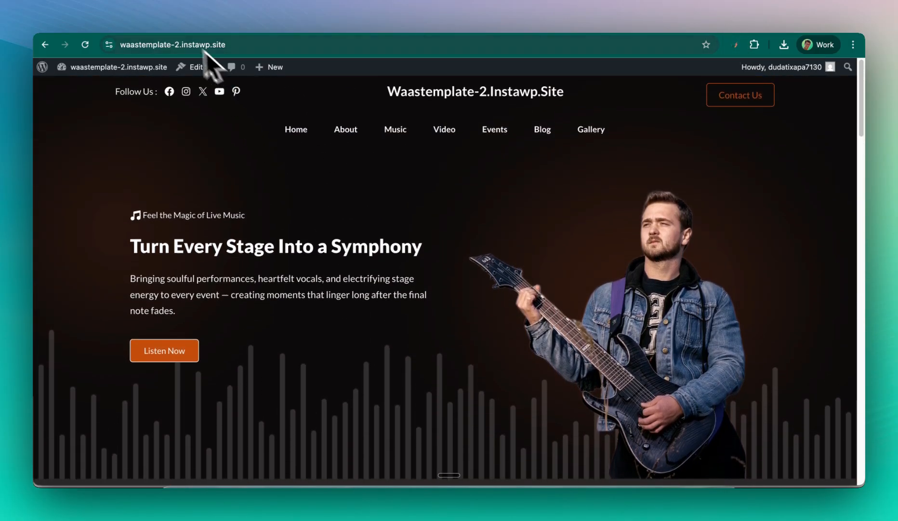
pyautogui.click(163, 29)
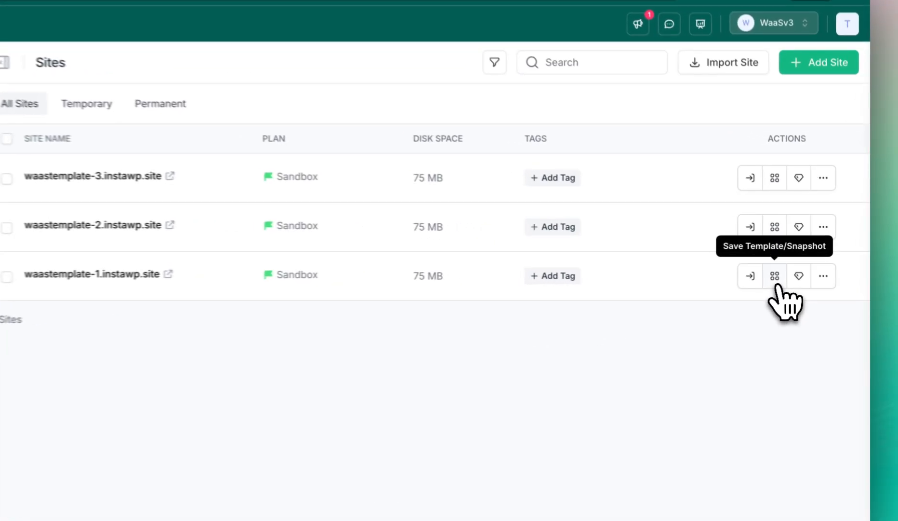
# - Save waastemplate-1 as a free template named 'Template name1' with demo site creation on
pyautogui.click(790, 270)
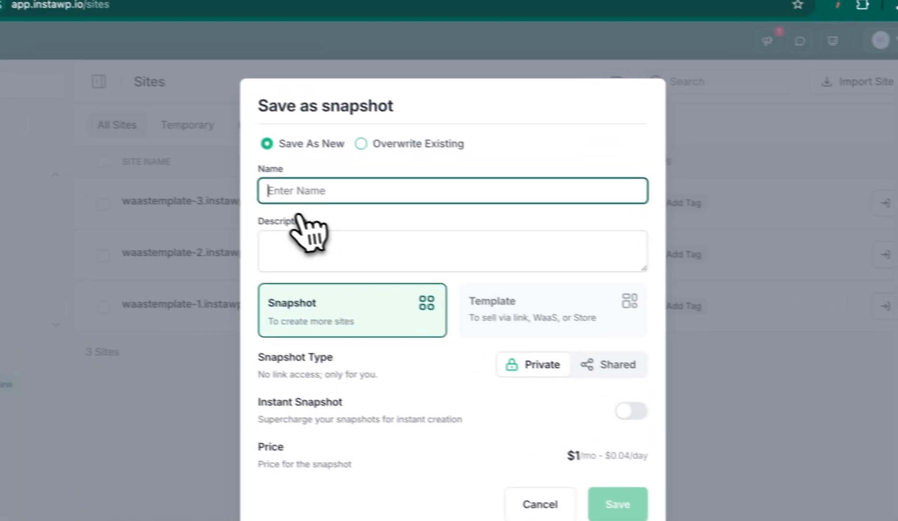
pyautogui.write('Temp')
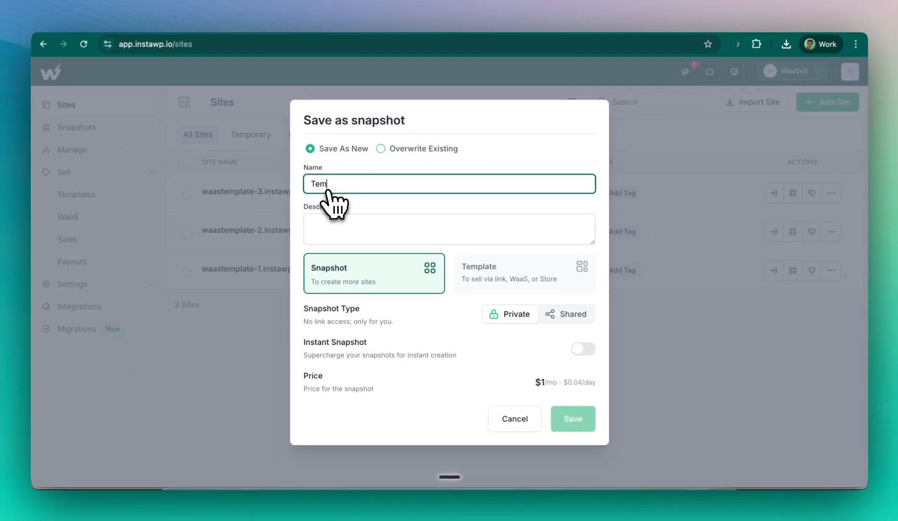
pyautogui.write('late name1')
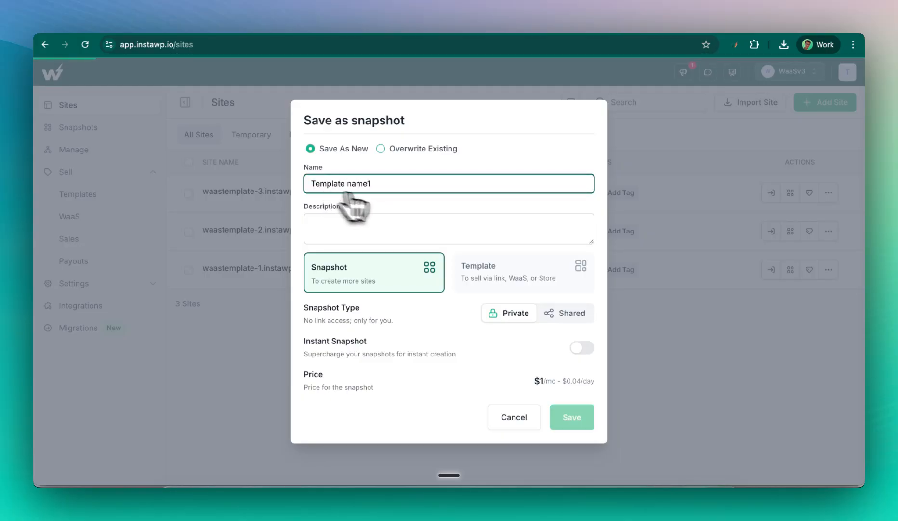
pyautogui.click(501, 270)
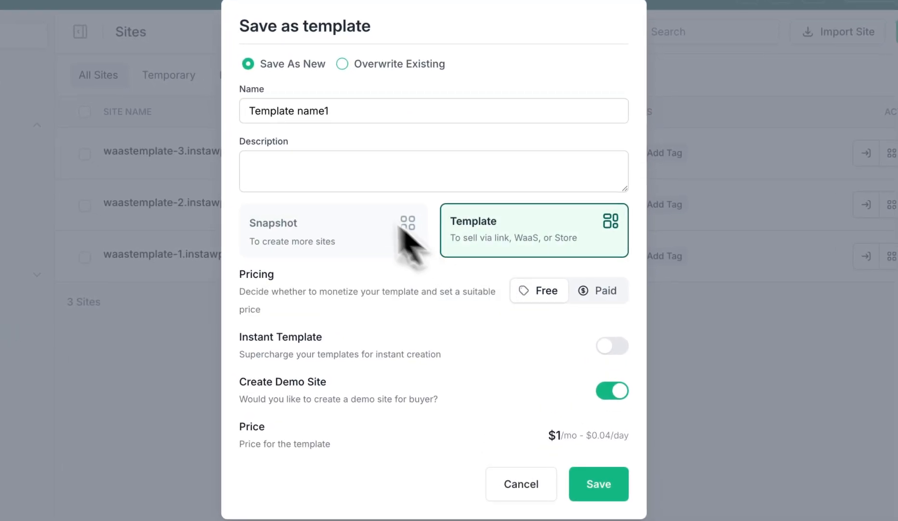
pyautogui.click(334, 184)
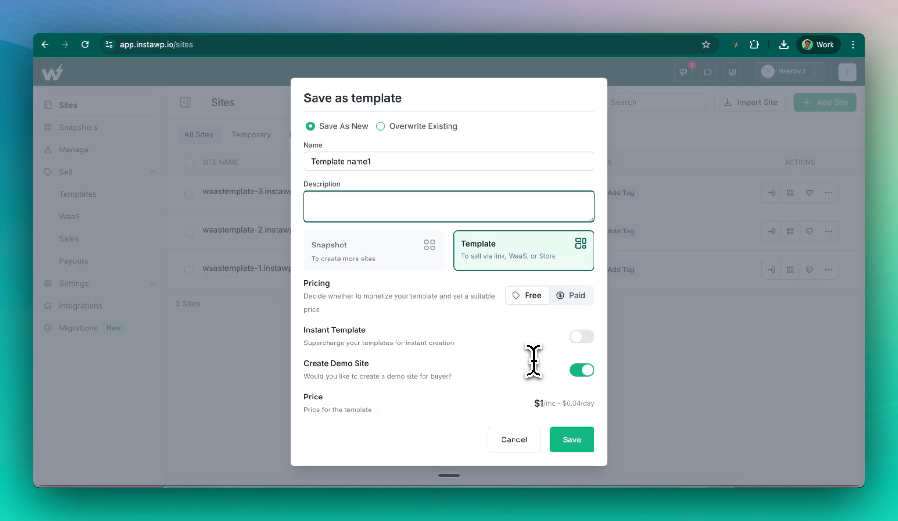
pyautogui.click(567, 439)
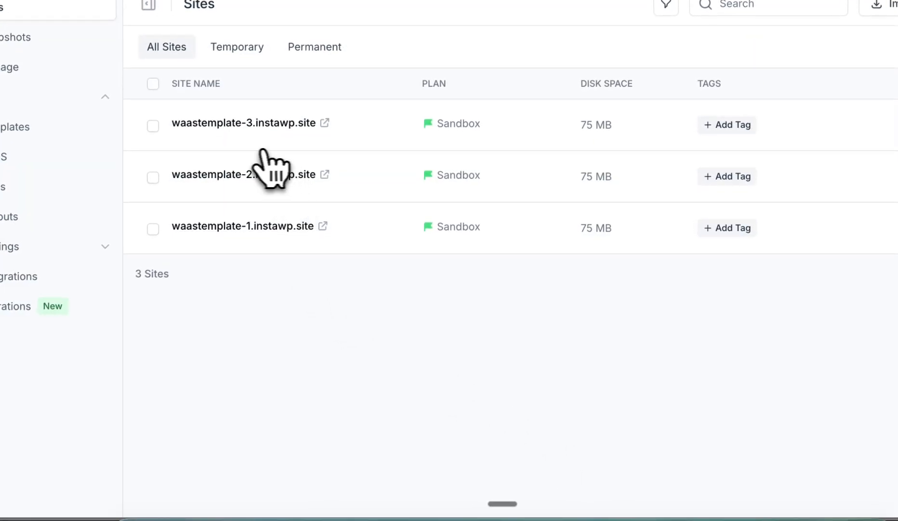
# - Open Travel Template WaaS from Templates and look through its gallery images
pyautogui.click(133, 216)
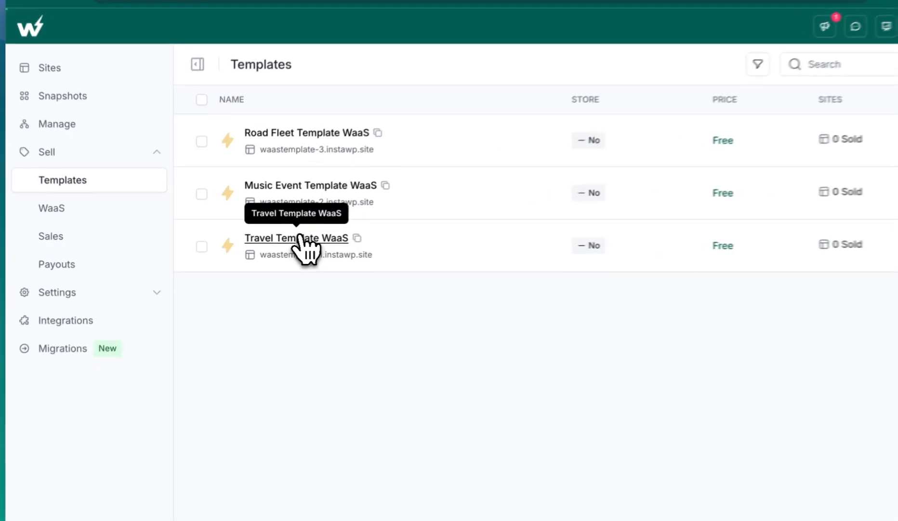
pyautogui.click(266, 240)
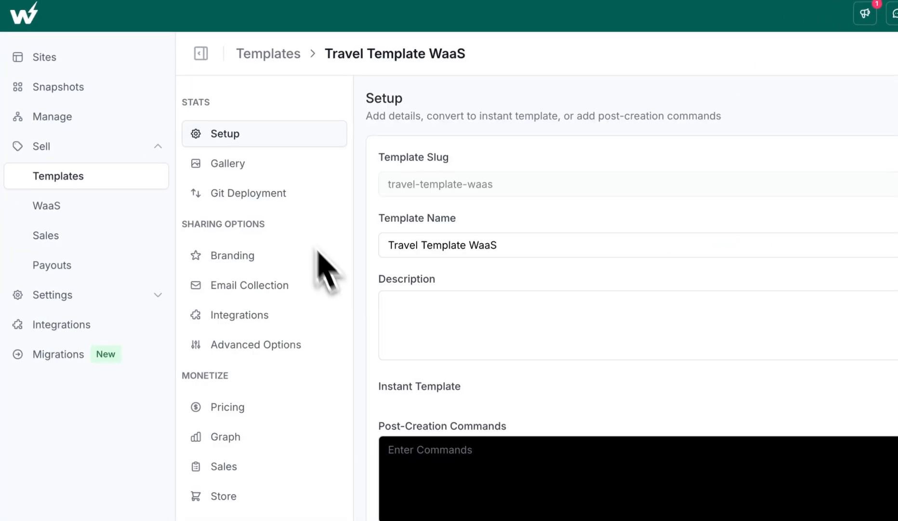
pyautogui.click(263, 173)
pyautogui.scroll(-5, 429, 249)
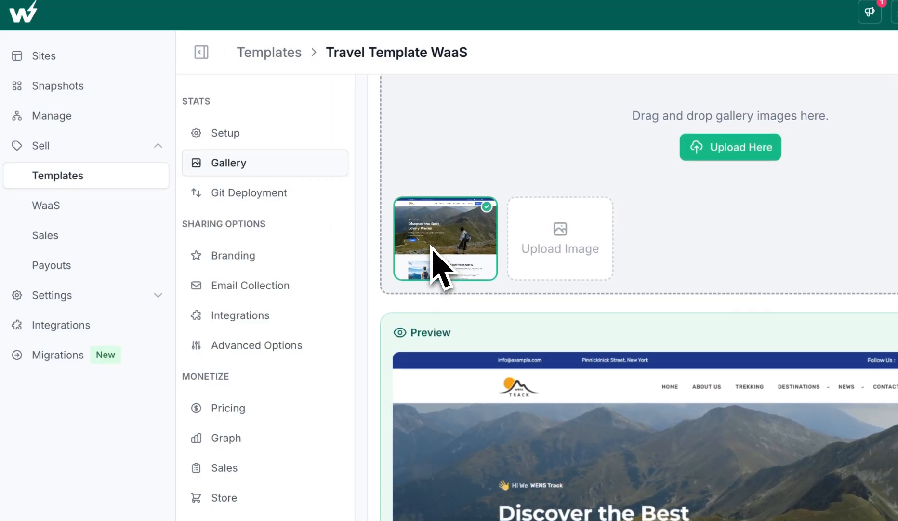
pyautogui.scroll(5, 359, 245)
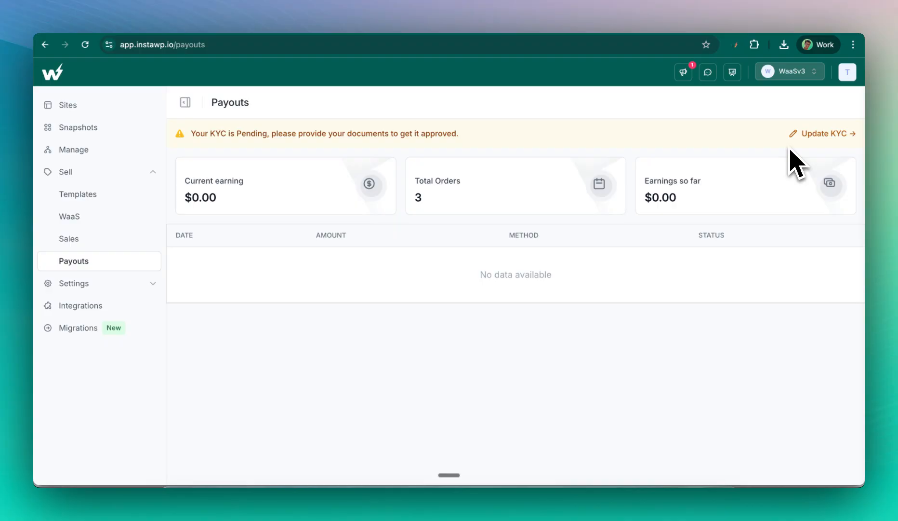
# - Start a new WaaS named 'WaaS Demo'
pyautogui.click(110, 220)
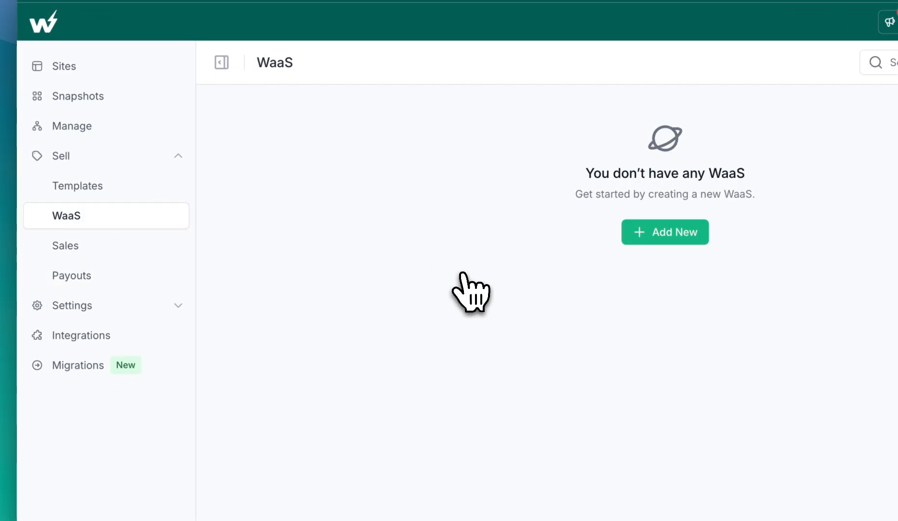
pyautogui.click(678, 237)
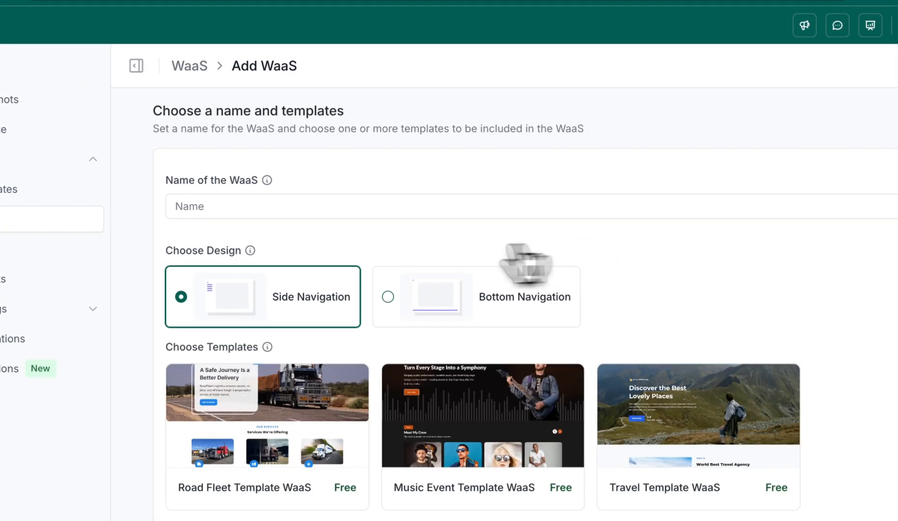
pyautogui.click(224, 207)
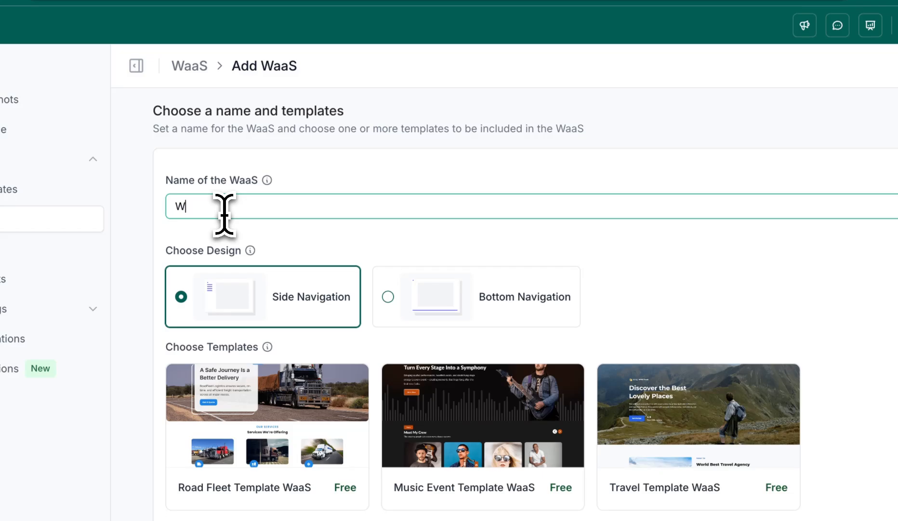
pyautogui.write('WaaS De')
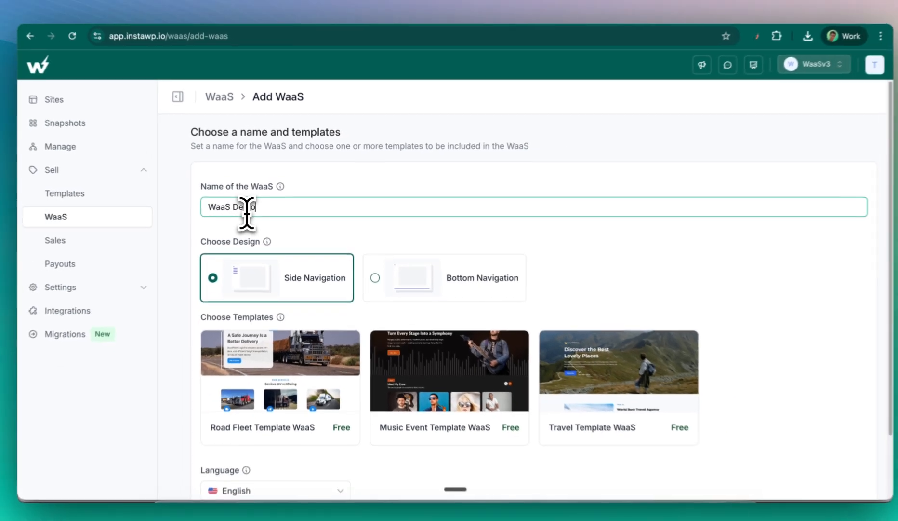
pyautogui.write('mo')
pyautogui.scroll(-2, 436, 192)
pyautogui.scroll(-1, 436, 193)
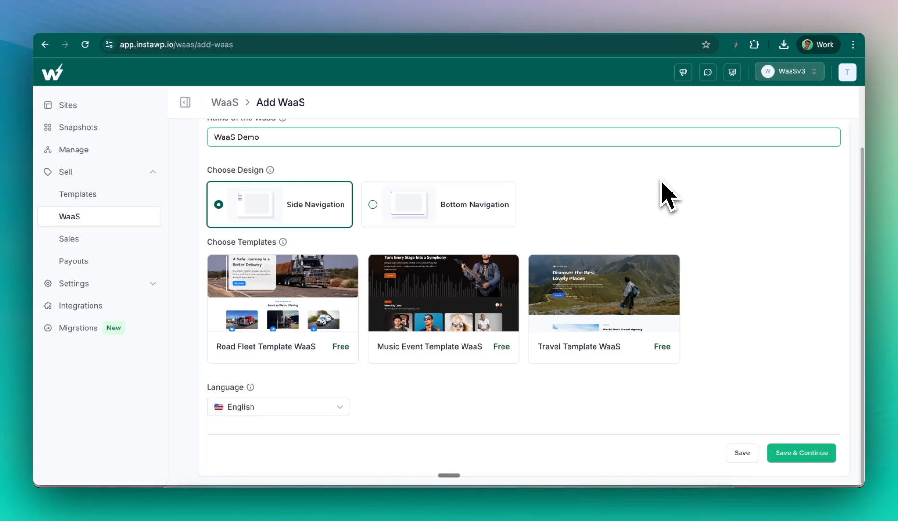
# - Add the Road Fleet, Music Event and Travel templates, keep English, and save
pyautogui.click(285, 346)
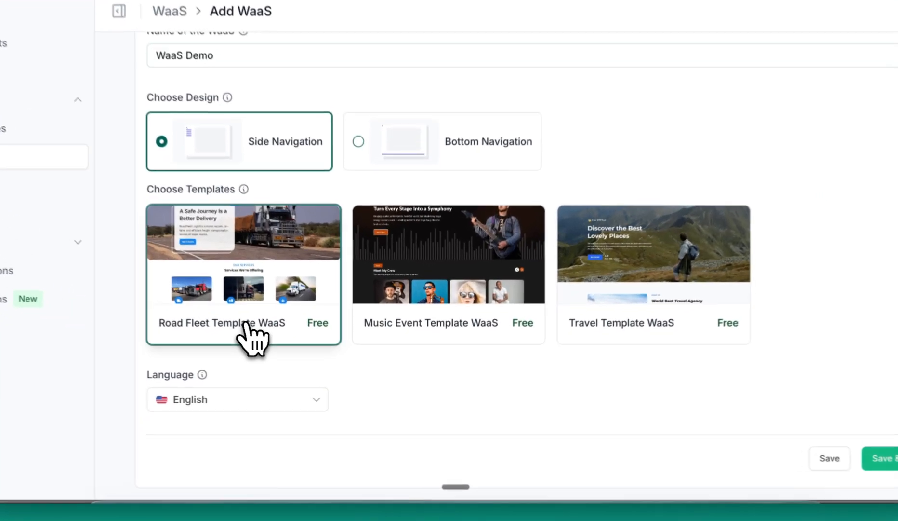
pyautogui.click(407, 336)
pyautogui.click(635, 336)
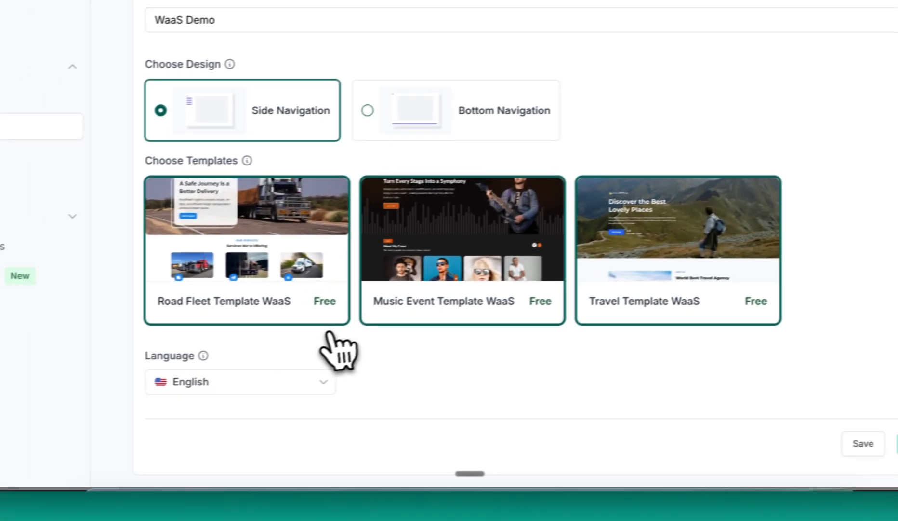
pyautogui.click(129, 400)
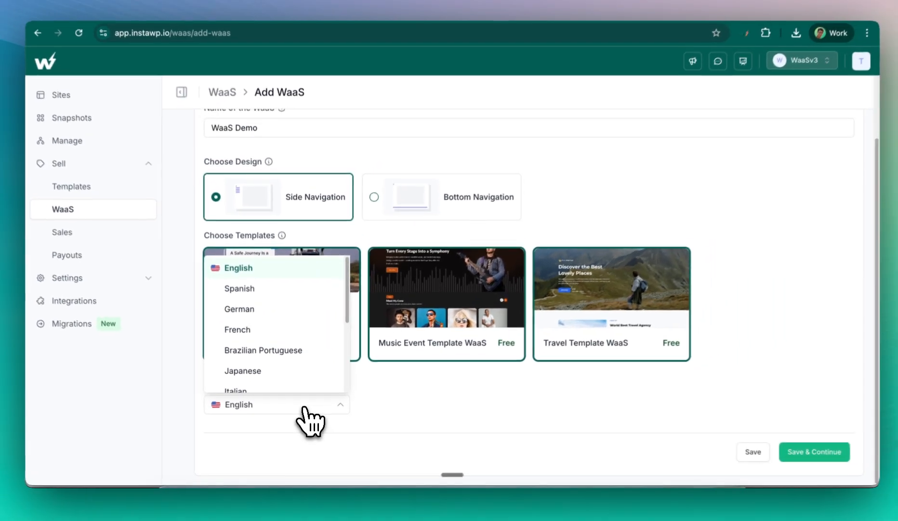
pyautogui.scroll(-3, 302, 295)
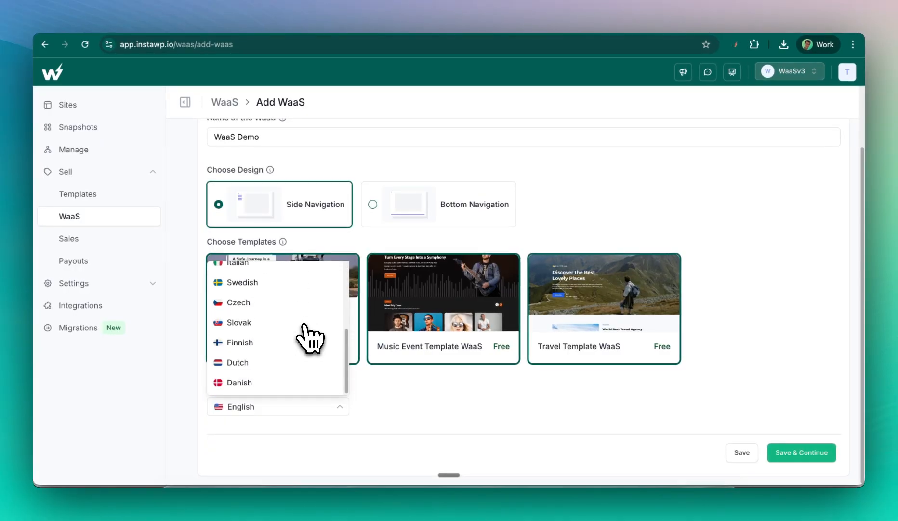
pyautogui.click(407, 398)
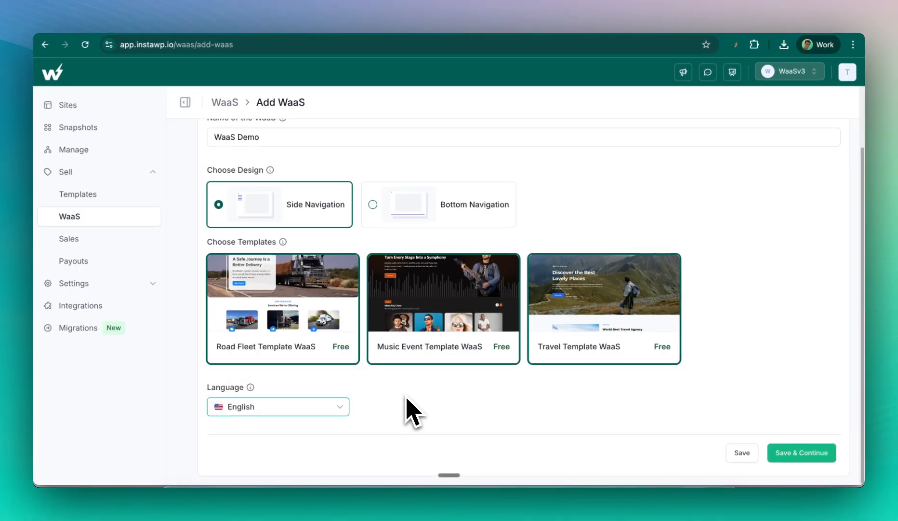
pyautogui.click(802, 454)
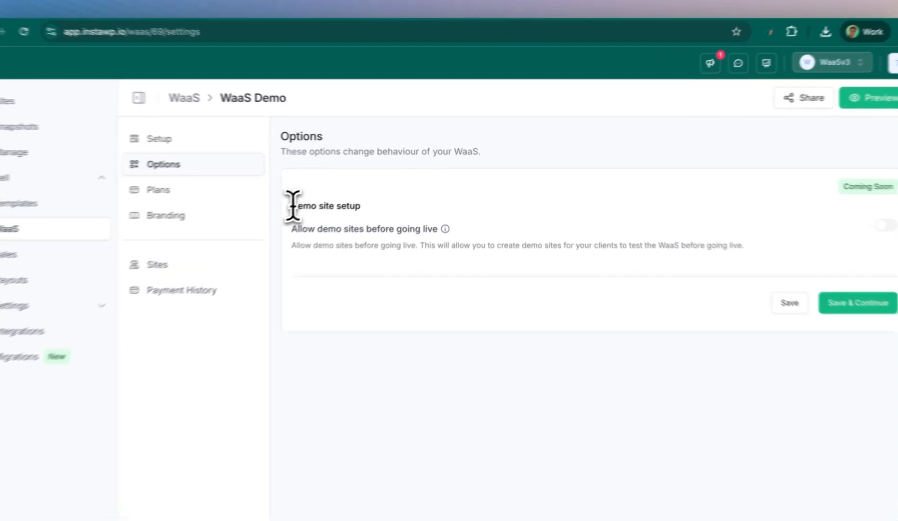
# - Keep demo sites before going live off and save the WaaS Demo options
pyautogui.moveTo(318, 196); pyautogui.dragTo(408, 210)
pyautogui.click(675, 224)
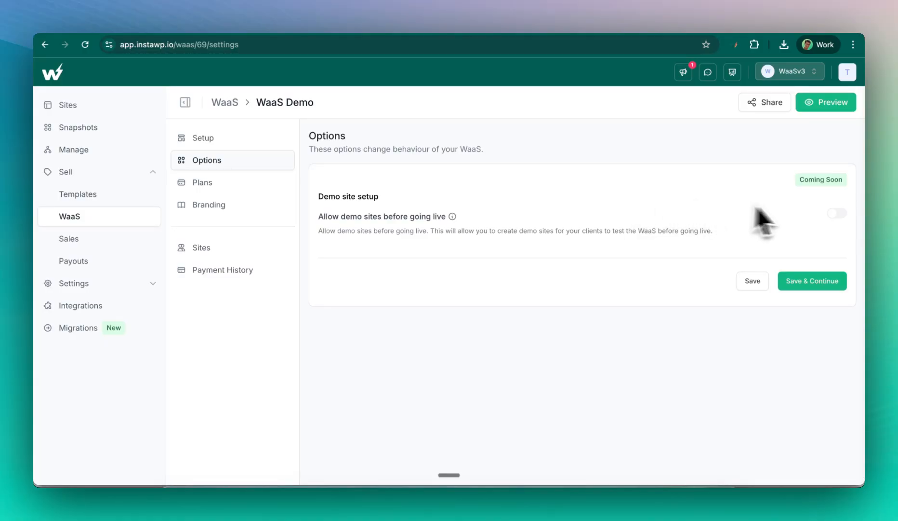
pyautogui.moveTo(804, 180); pyautogui.dragTo(846, 186)
pyautogui.click(828, 182)
pyautogui.click(817, 288)
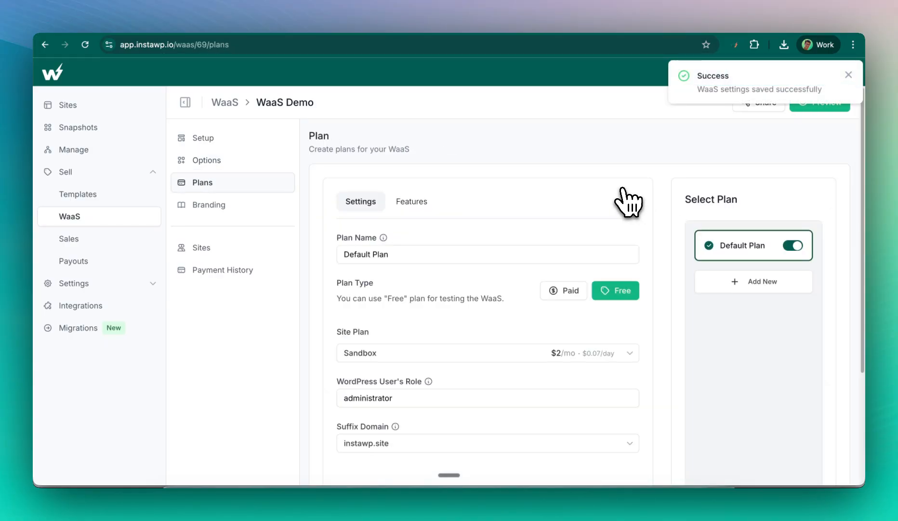
# - Rename the plan to 'Lite' and set its plan type to Paid
pyautogui.scroll(-1, 494, 174)
pyautogui.scroll(-2, 494, 174)
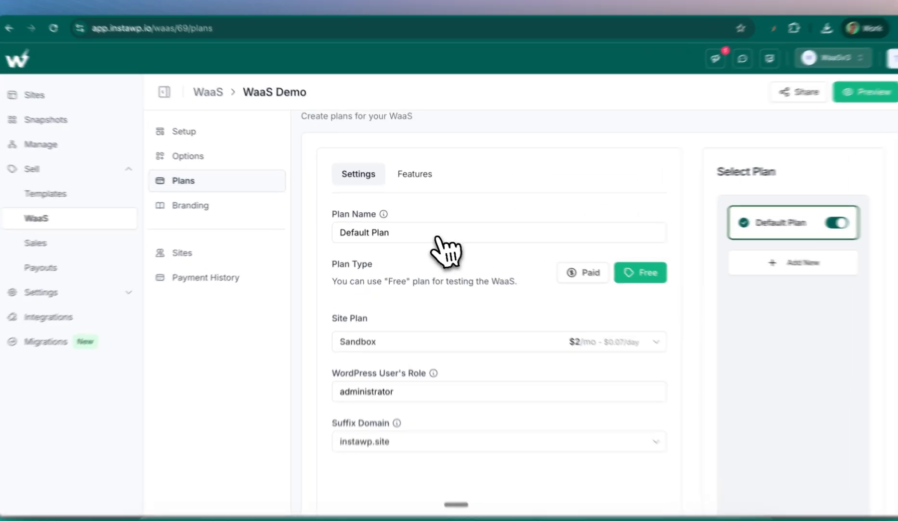
pyautogui.tripleClick(415, 230)
pyautogui.write('Lite')
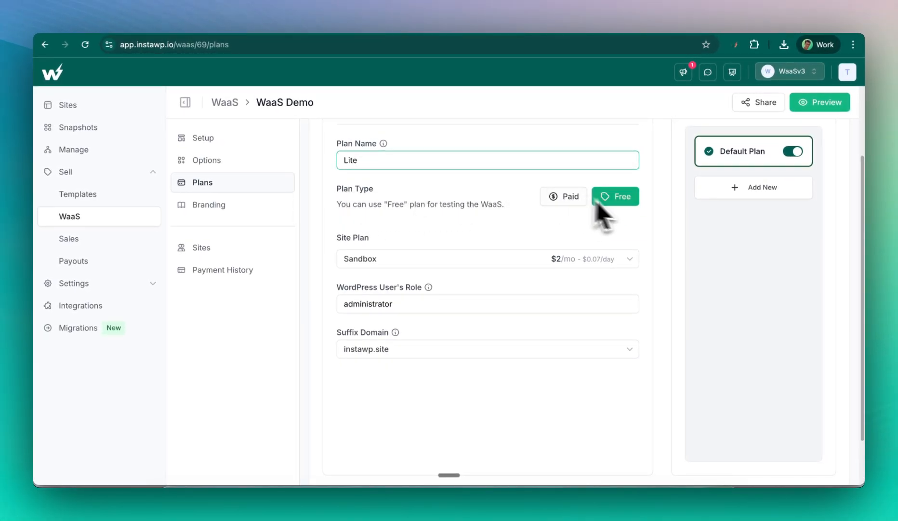
pyautogui.click(566, 197)
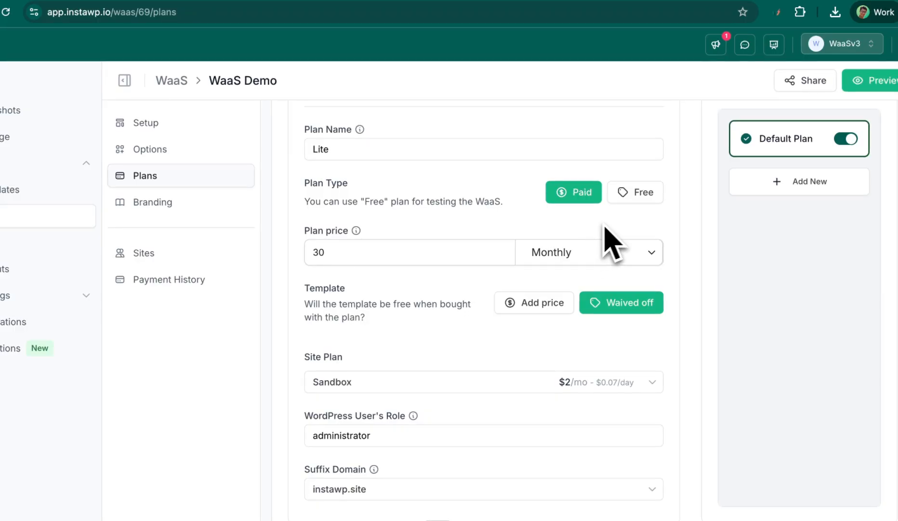
pyautogui.moveTo(380, 254); pyautogui.dragTo(298, 264)
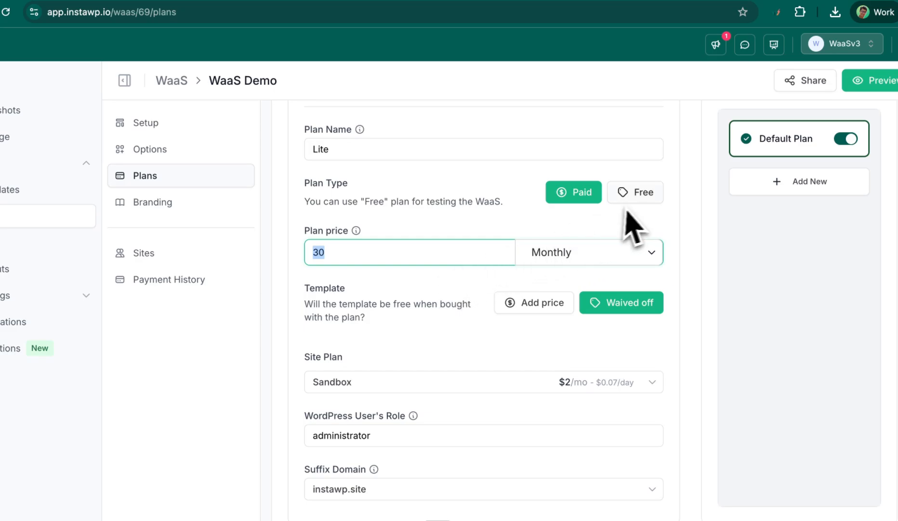
pyautogui.click(634, 198)
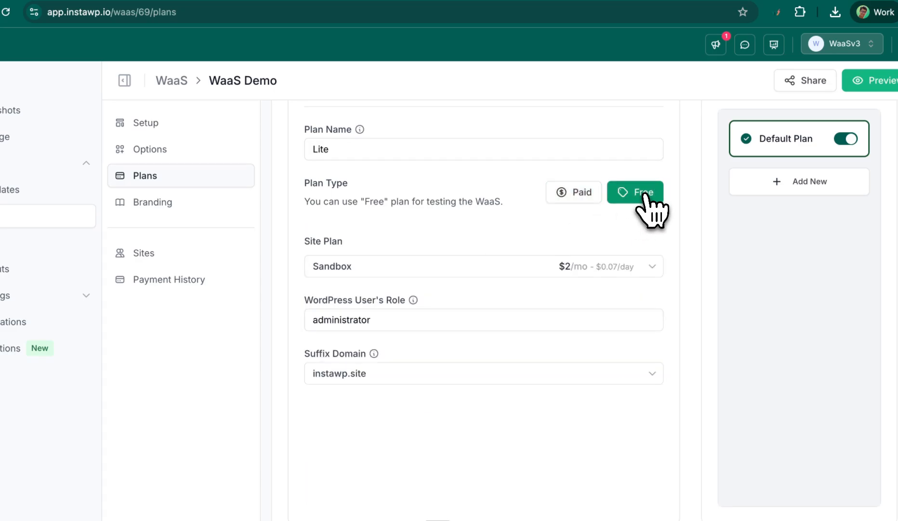
pyautogui.click(584, 198)
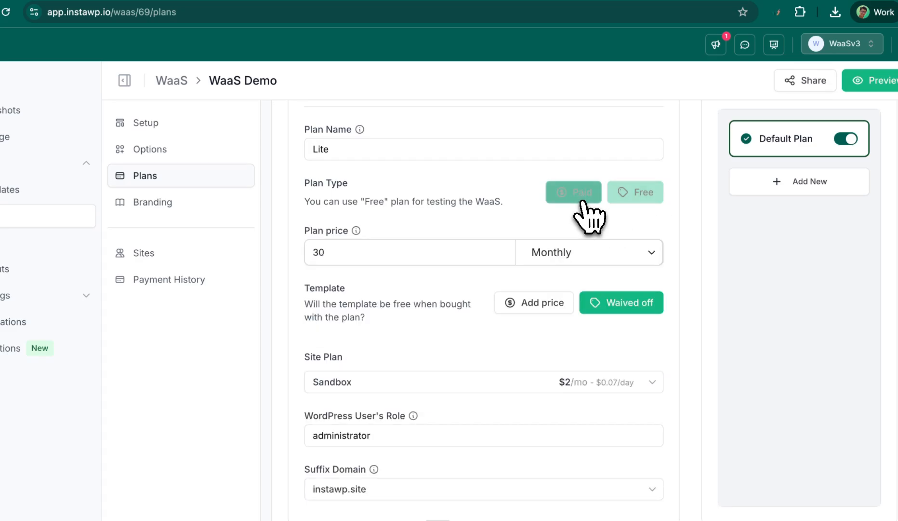
# - Keep the 30 Monthly billing and leave Template on Waived off
pyautogui.scroll(-1, 479, 231)
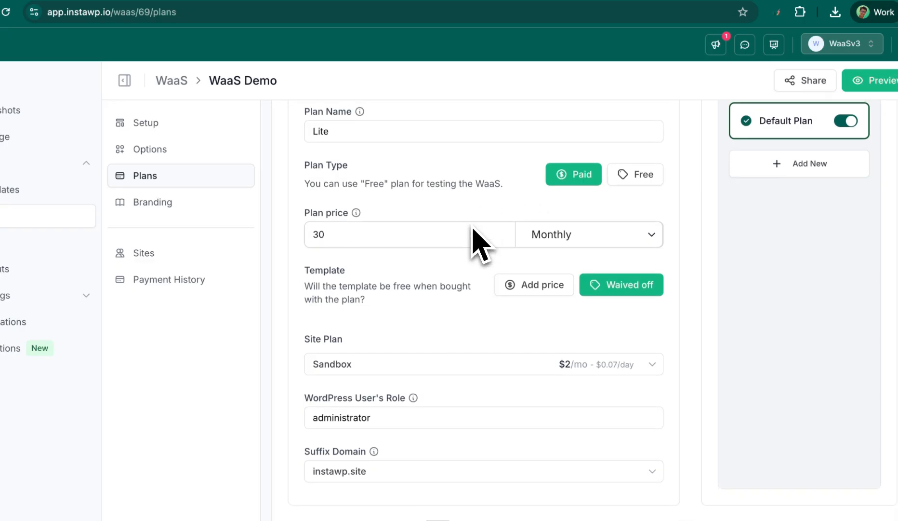
pyautogui.click(562, 239)
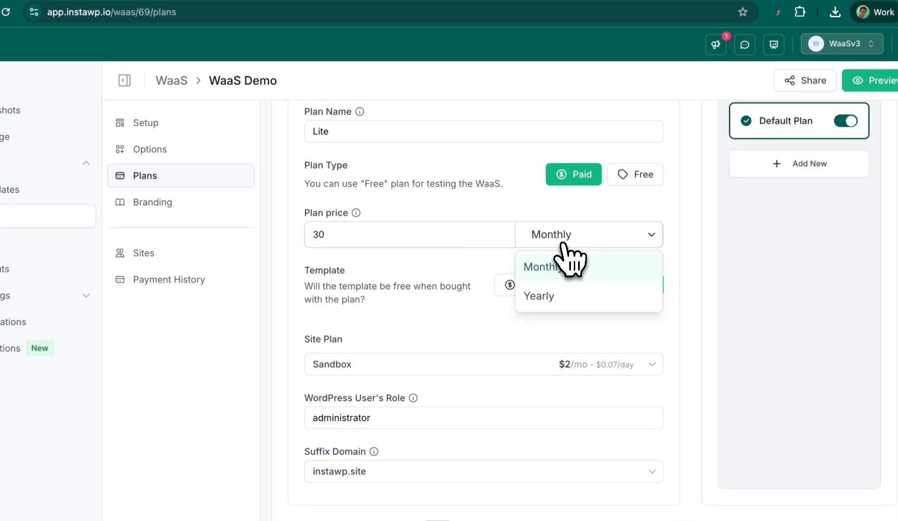
pyautogui.click(465, 278)
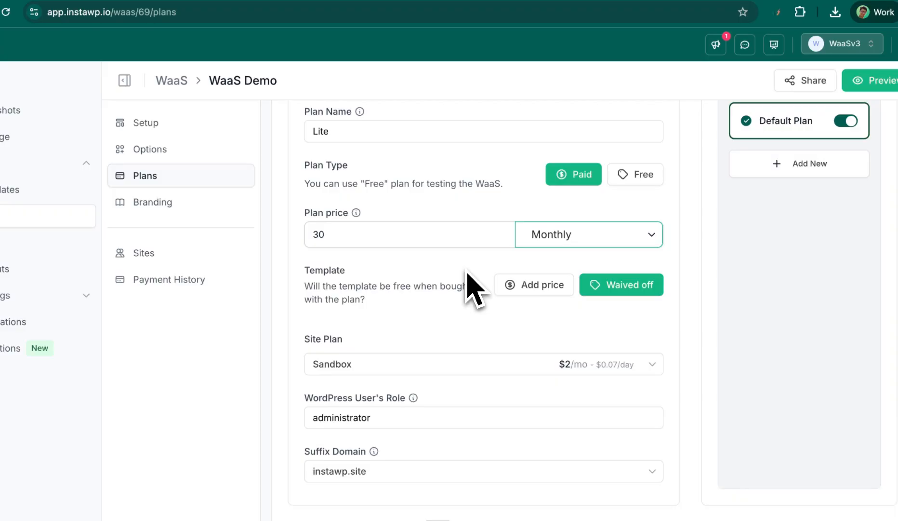
pyautogui.scroll(-3, 466, 277)
pyautogui.moveTo(305, 219); pyautogui.dragTo(361, 224)
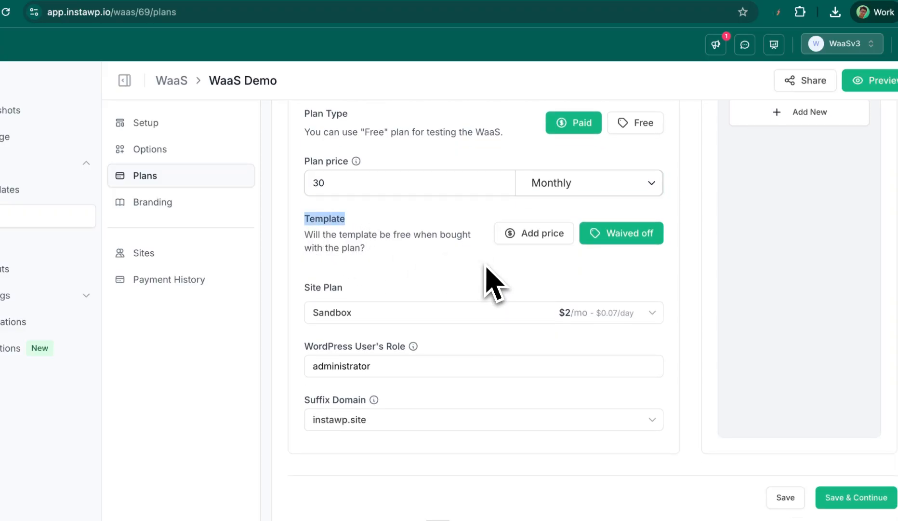
pyautogui.scroll(1, 484, 274)
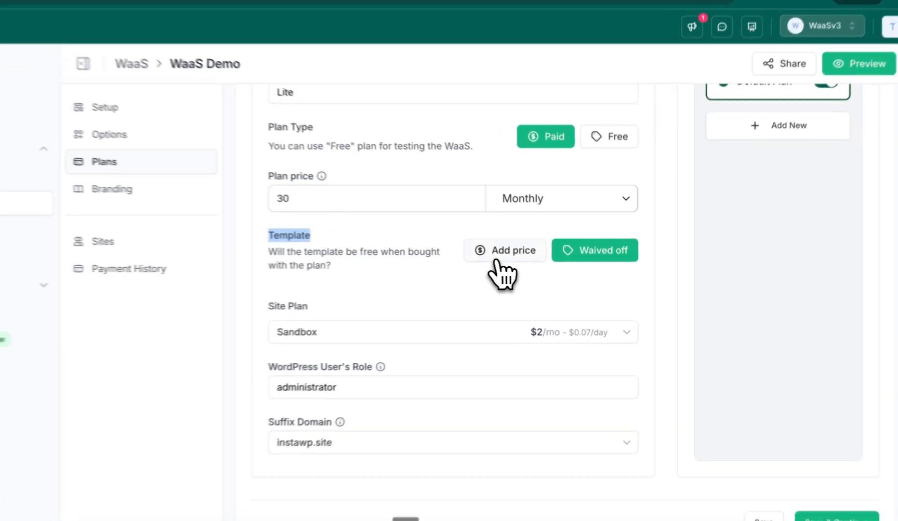
pyautogui.click(531, 255)
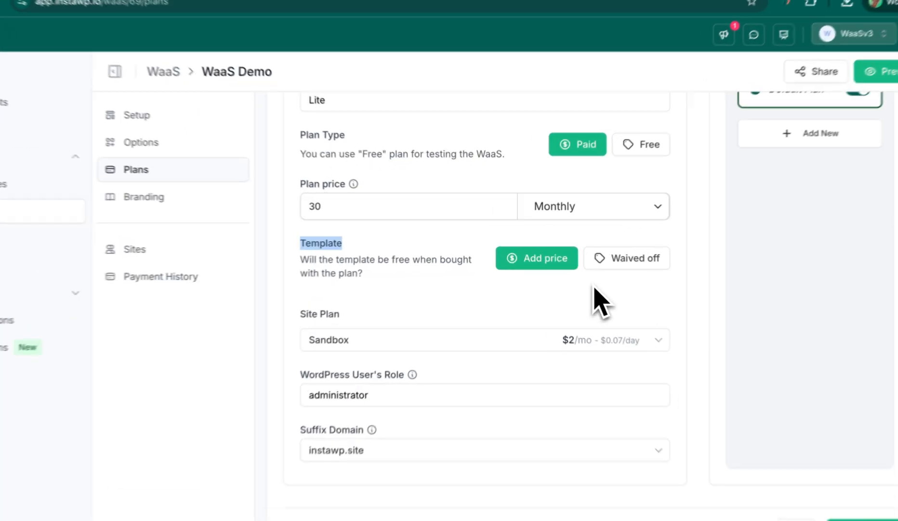
pyautogui.click(608, 255)
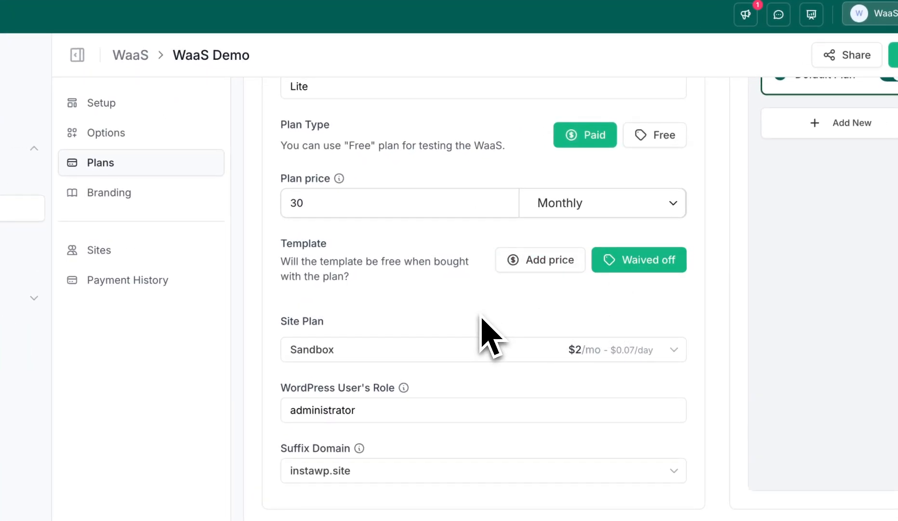
pyautogui.scroll(-1, 492, 338)
pyautogui.click(354, 322)
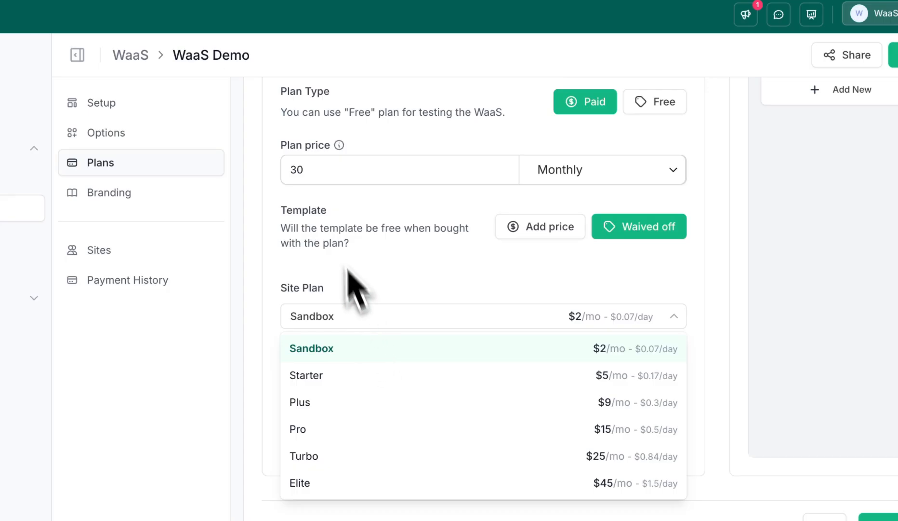
pyautogui.moveTo(311, 170); pyautogui.dragTo(285, 172)
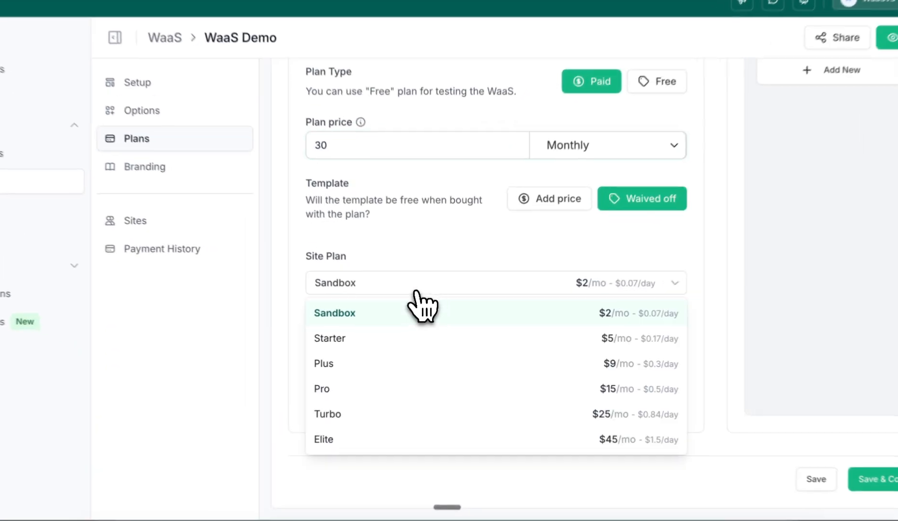
pyautogui.click(419, 296)
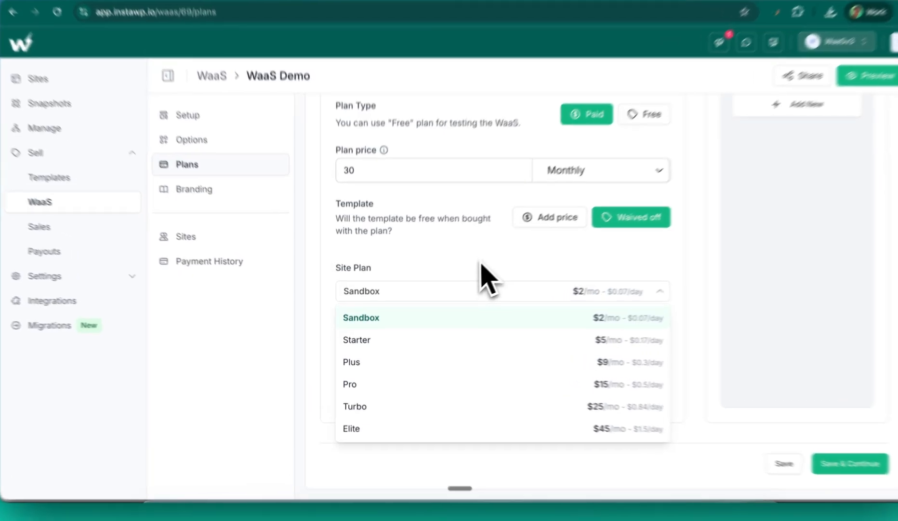
pyautogui.click(483, 273)
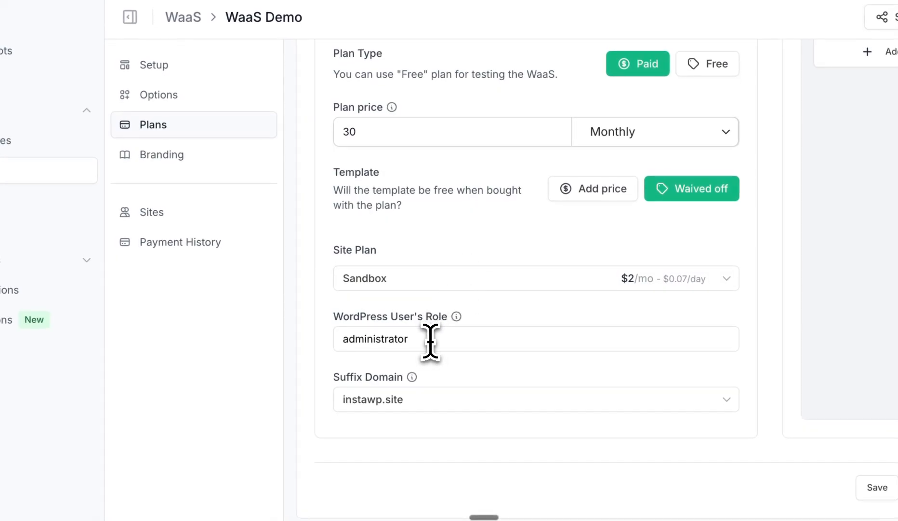
pyautogui.moveTo(429, 340); pyautogui.dragTo(335, 343)
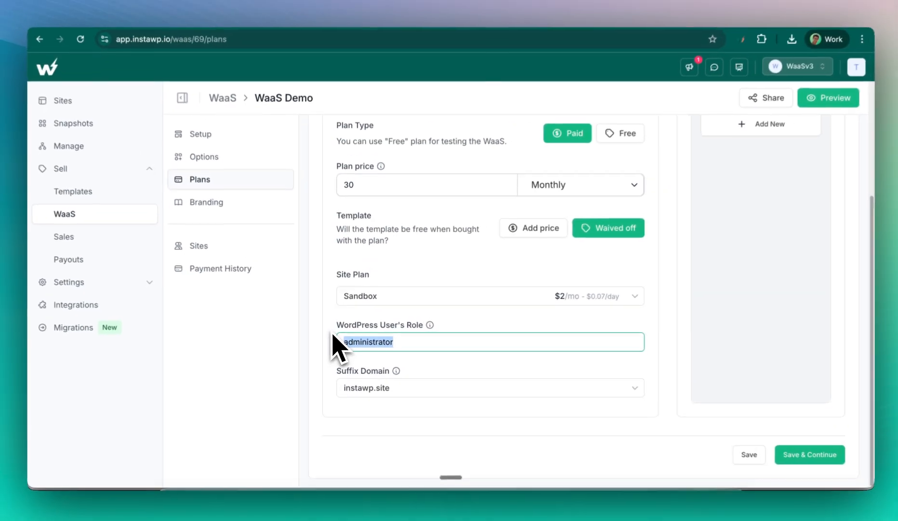
pyautogui.write('editor')
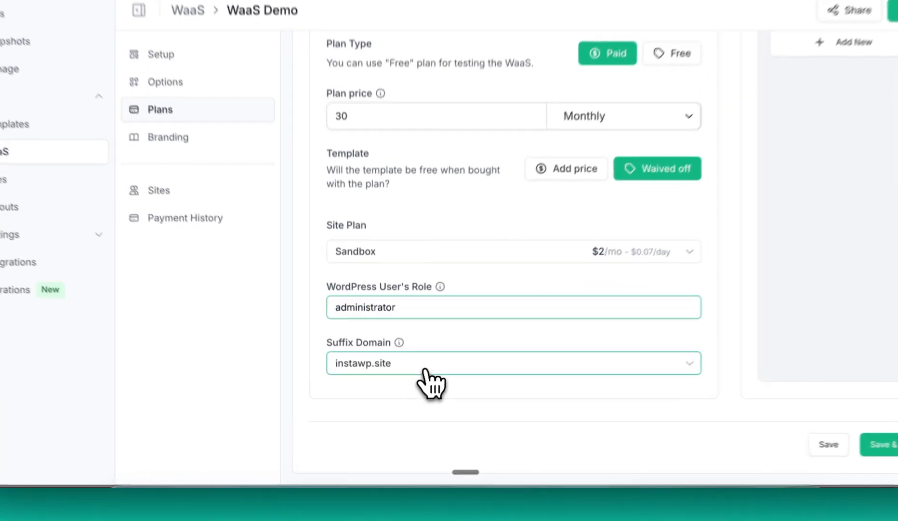
pyautogui.click(415, 392)
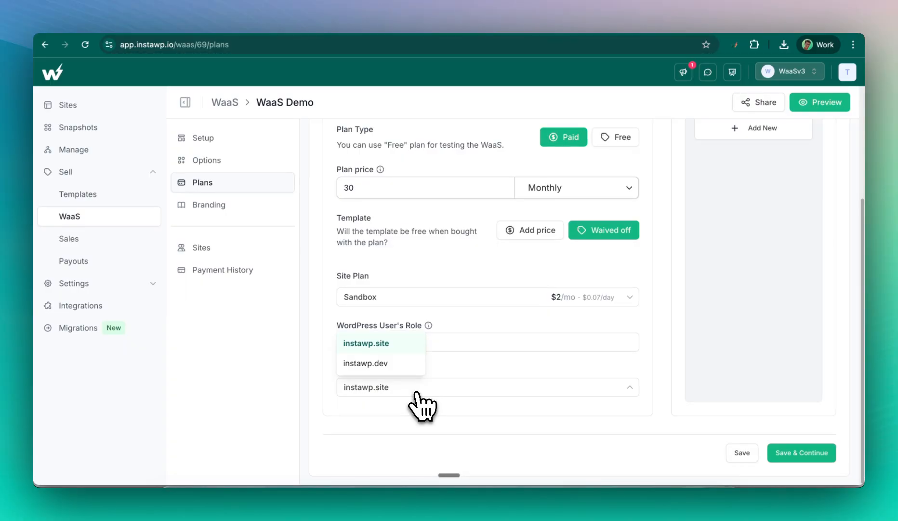
pyautogui.click(649, 350)
pyautogui.scroll(4, 650, 349)
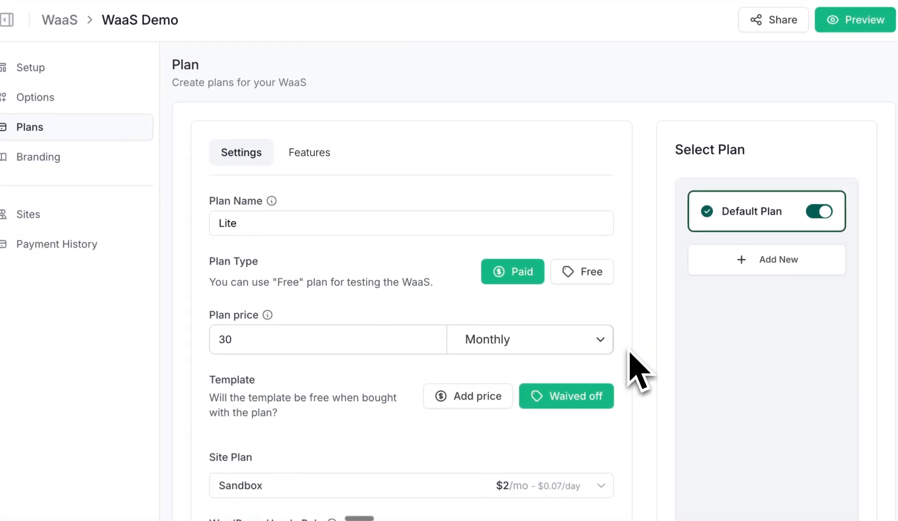
pyautogui.scroll(-4, 632, 354)
pyautogui.scroll(4, 631, 354)
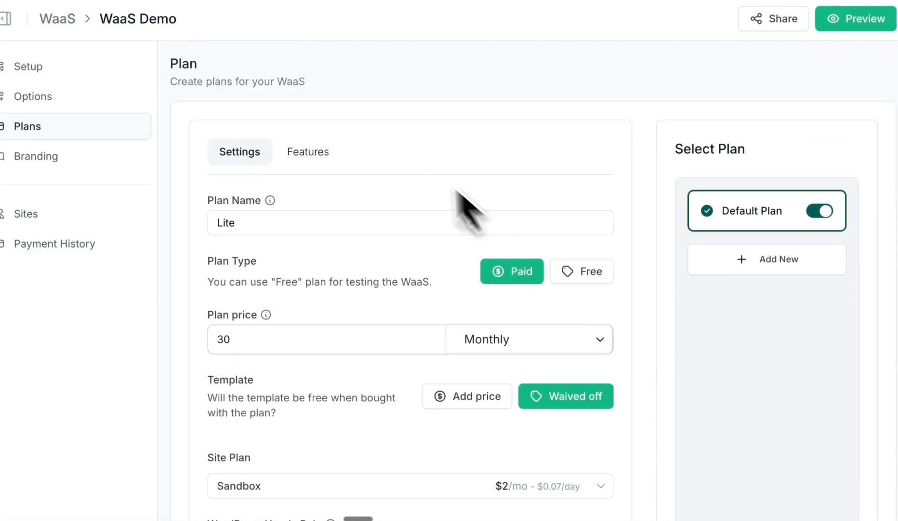
pyautogui.scroll(-4, 468, 207)
# - Save the Lite plan and review its feature list
pyautogui.click(830, 487)
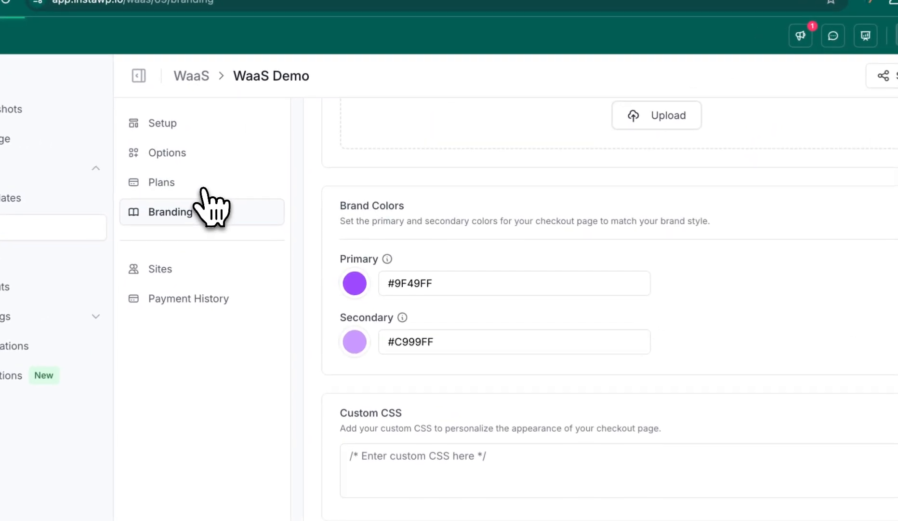
pyautogui.click(233, 186)
pyautogui.scroll(4, 381, 231)
pyautogui.click(446, 201)
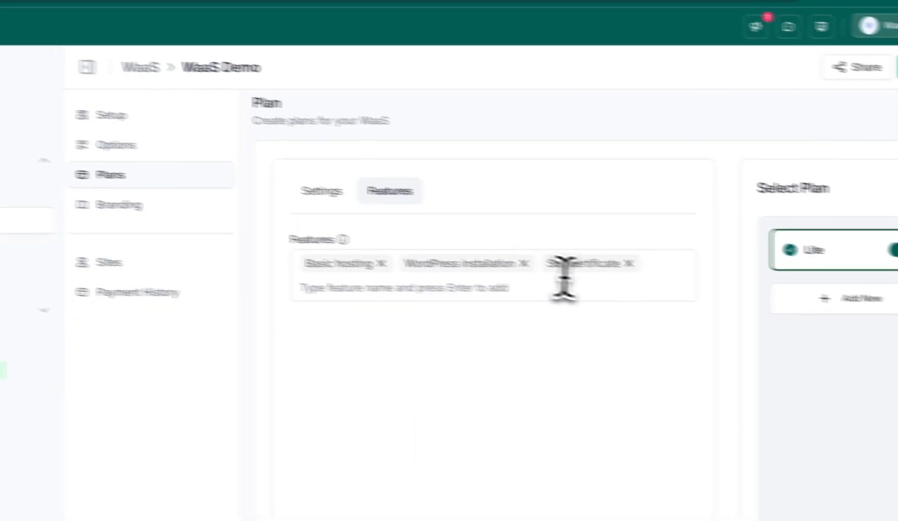
pyautogui.click(495, 287)
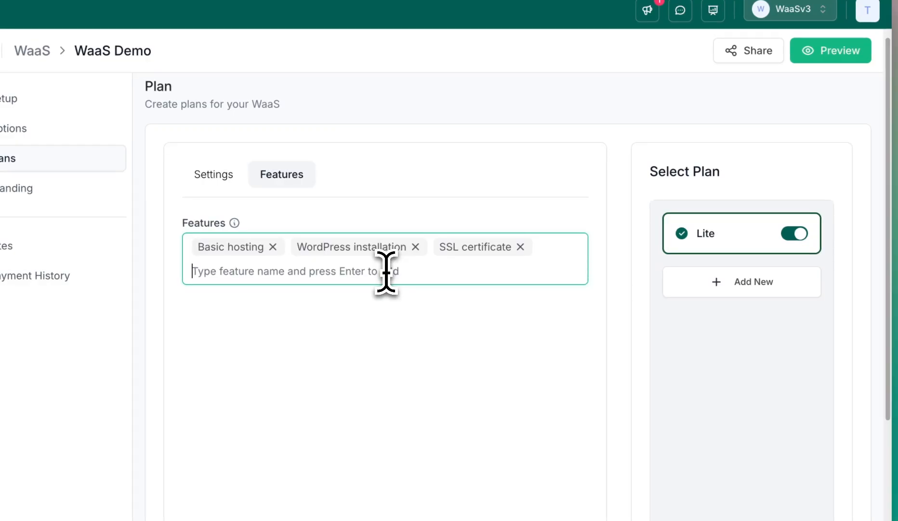
# - Add a second free plan, rename it, and save it
pyautogui.click(747, 285)
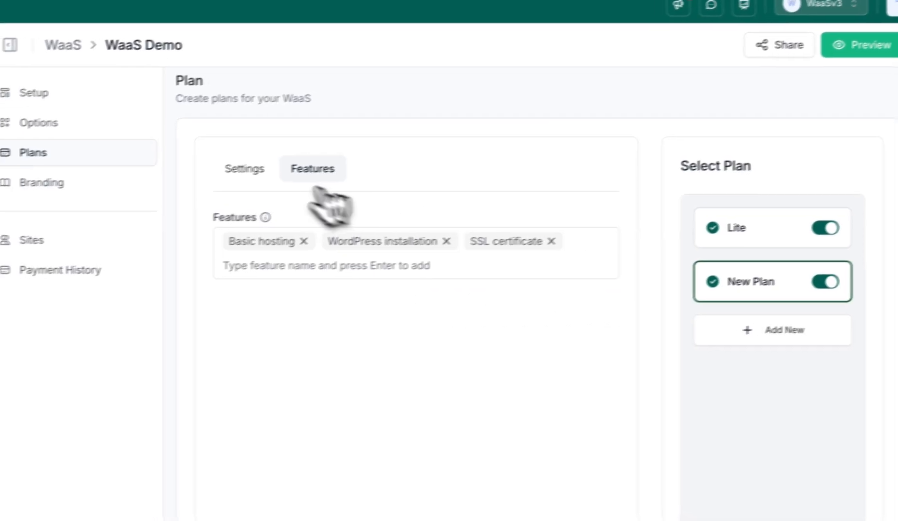
pyautogui.click(214, 174)
pyautogui.tripleClick(352, 232)
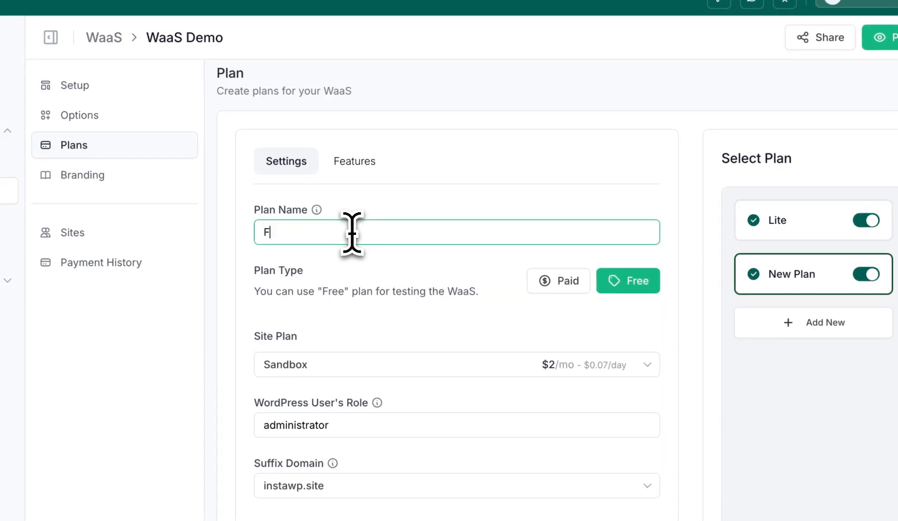
pyautogui.scroll(-4, 567, 227)
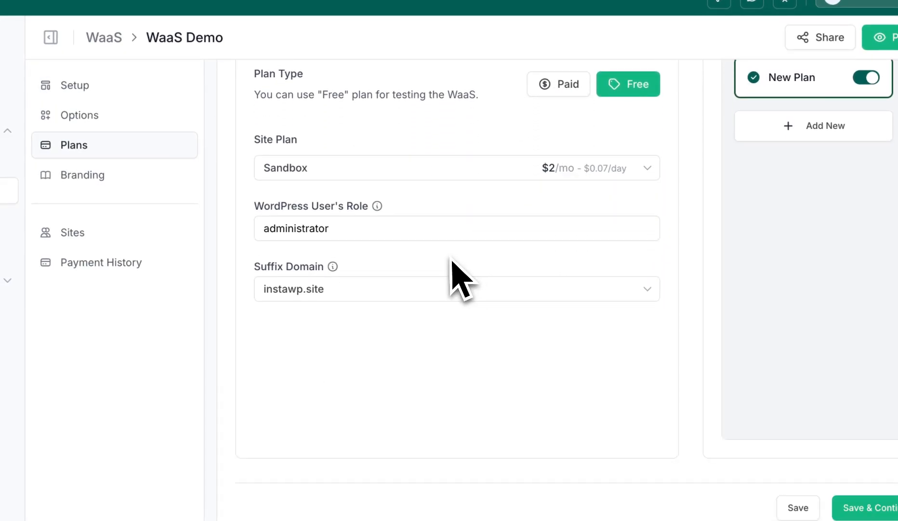
pyautogui.click(800, 455)
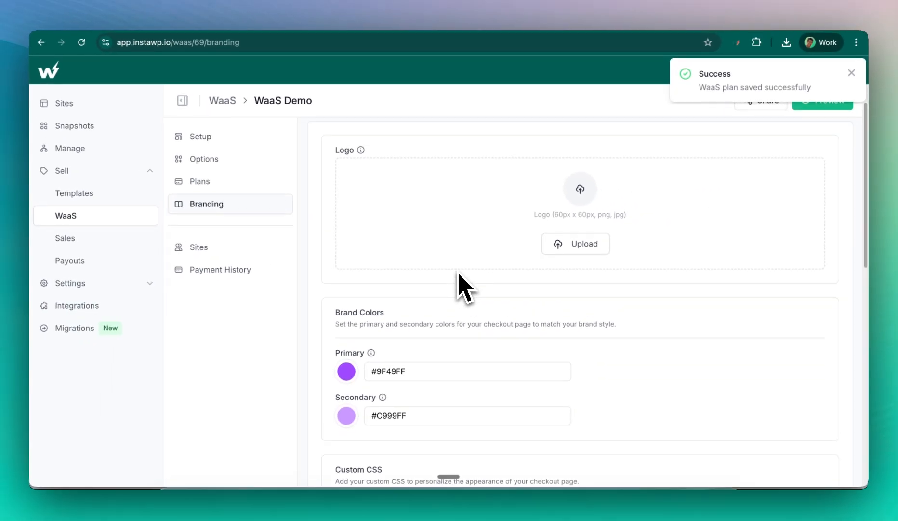
# - Save the purple brand colours and custom purchase receipt email, then dismiss the confirmation
pyautogui.scroll(-7, 462, 288)
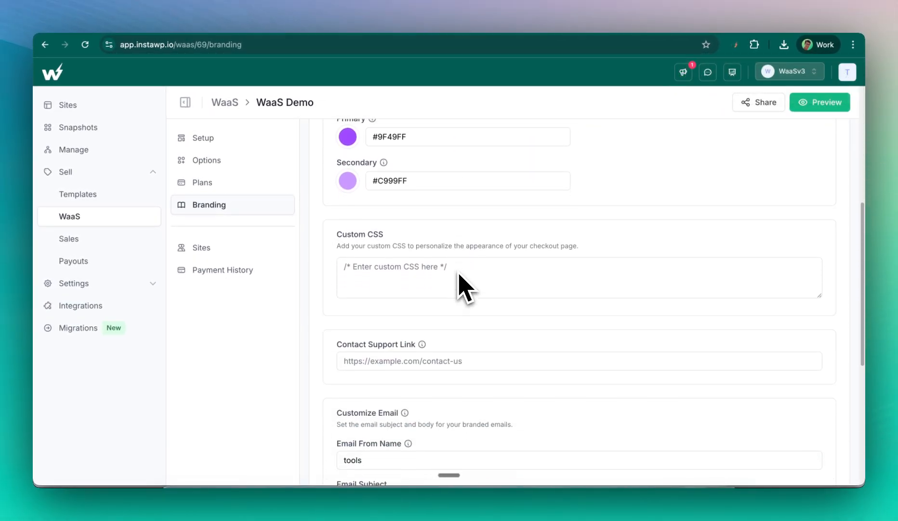
pyautogui.scroll(-4, 439, 241)
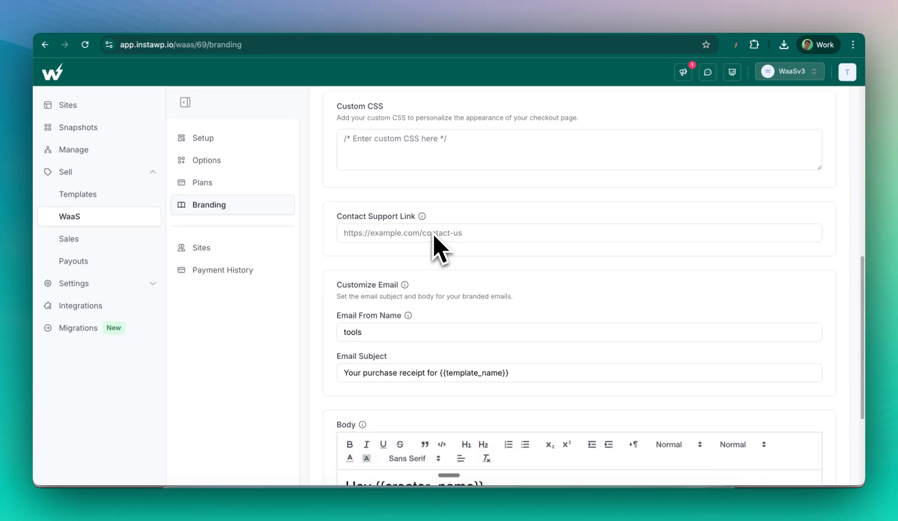
pyautogui.scroll(-2, 440, 248)
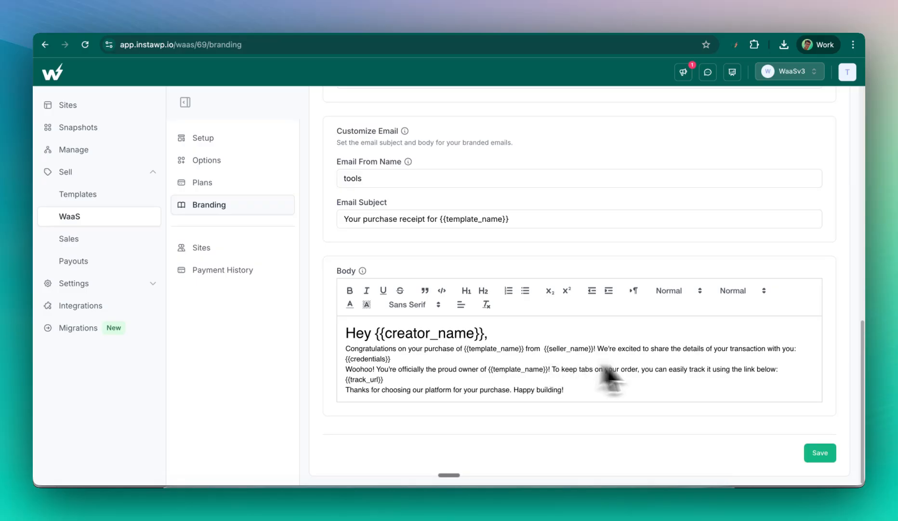
pyautogui.click(824, 454)
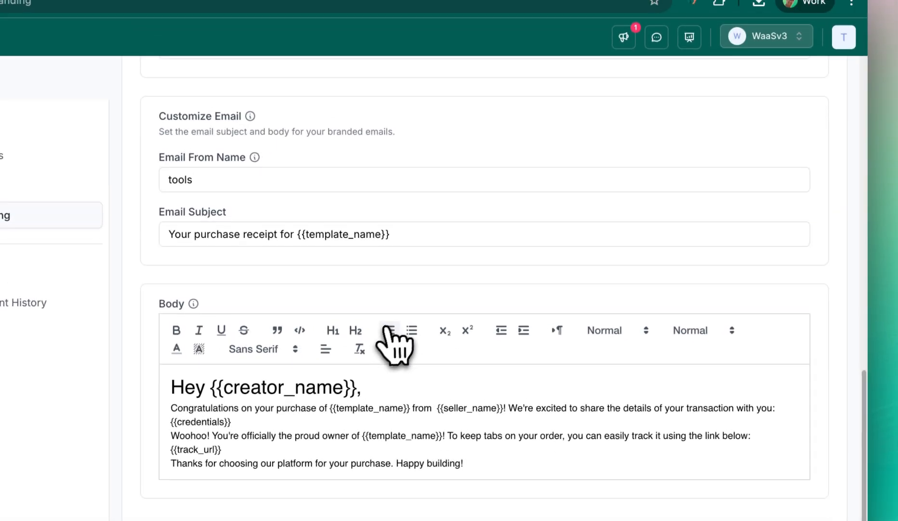
pyautogui.scroll(7, 509, 224)
pyautogui.scroll(8, 535, 198)
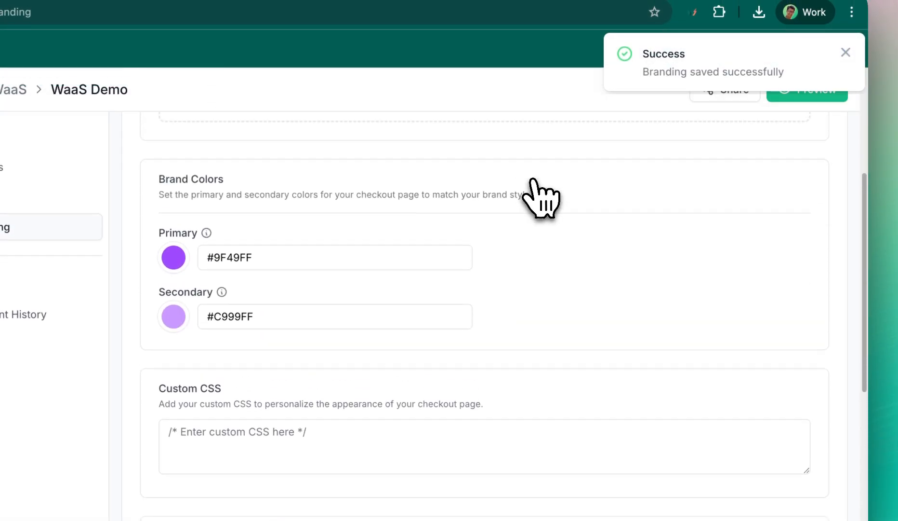
pyautogui.click(846, 52)
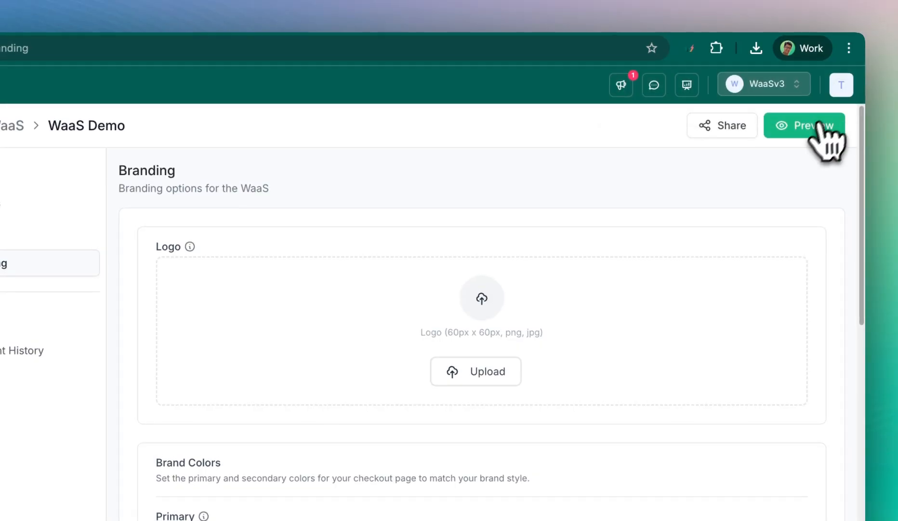
# - Preview the WaaS checkout, choosing the Road Fleet template and the Free plan
pyautogui.click(819, 124)
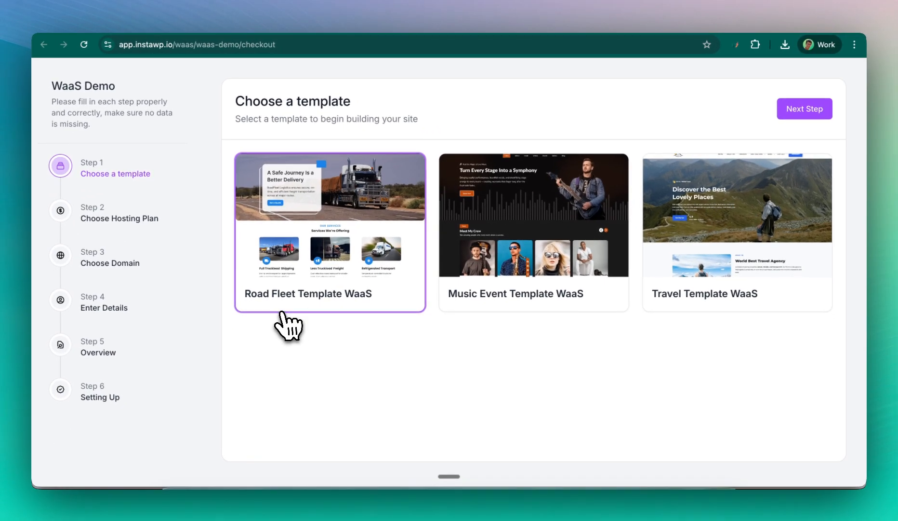
pyautogui.click(511, 281)
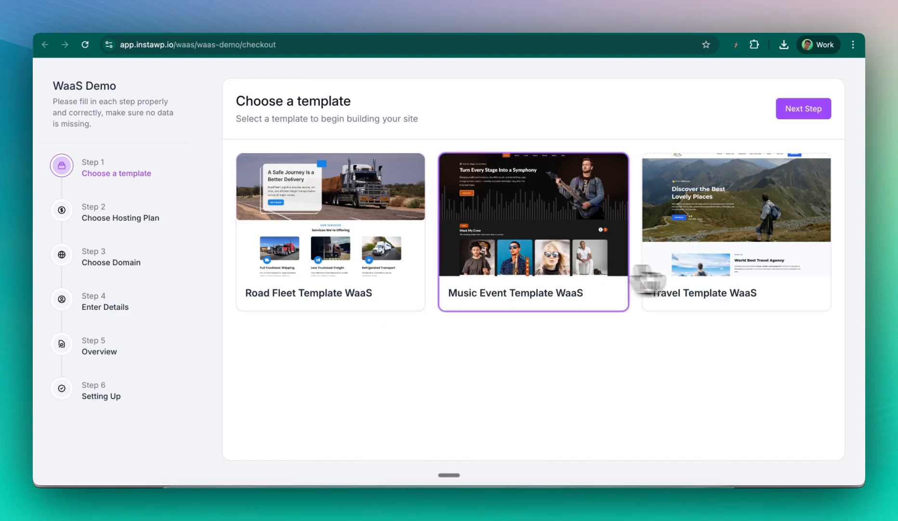
pyautogui.click(665, 277)
pyautogui.click(448, 270)
pyautogui.click(371, 270)
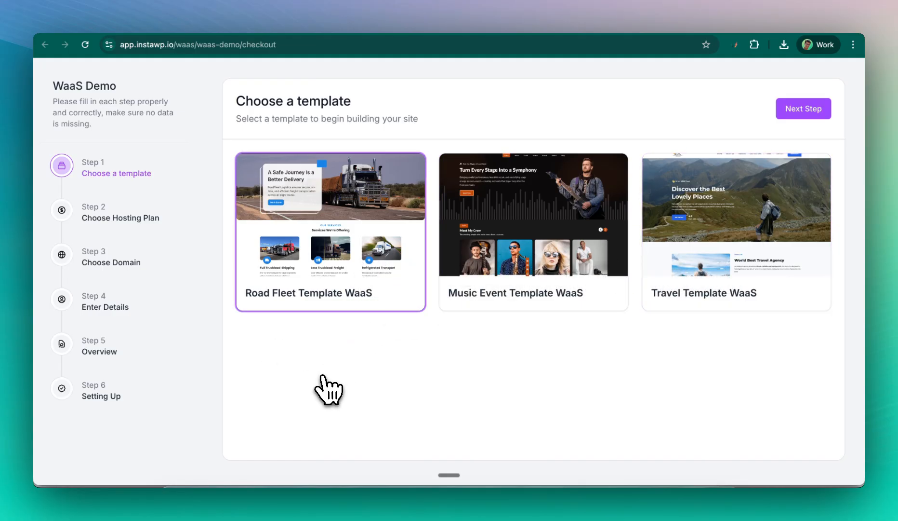
pyautogui.click(805, 110)
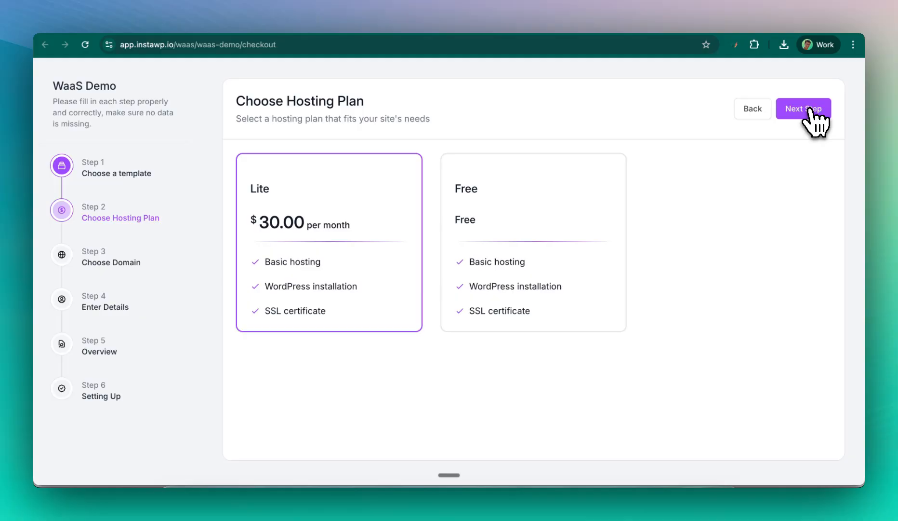
pyautogui.click(506, 225)
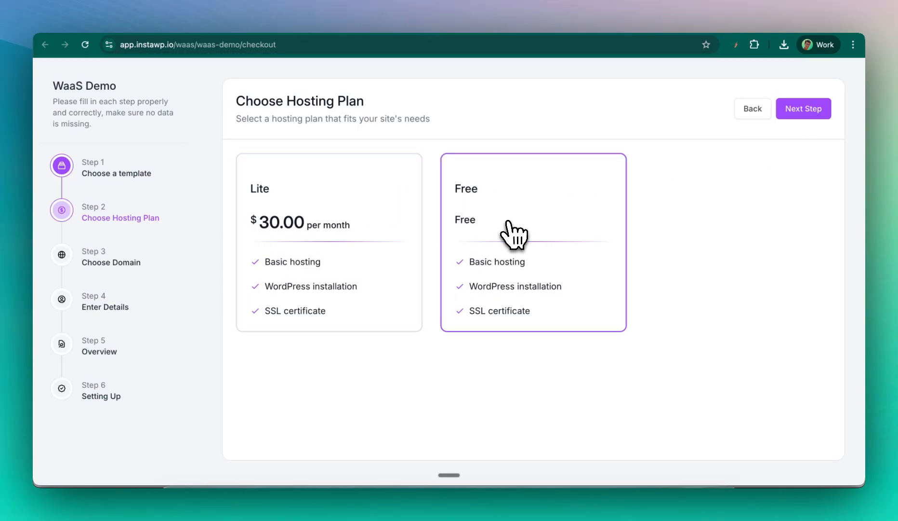
pyautogui.click(809, 115)
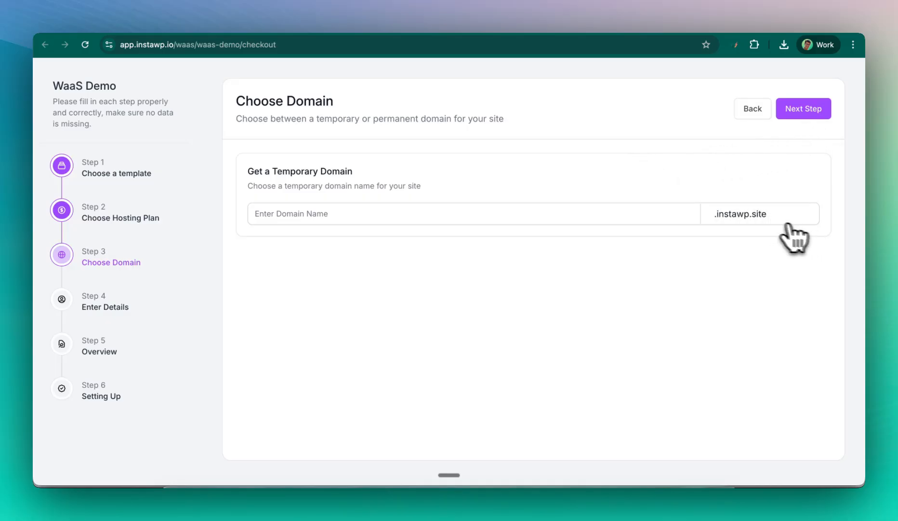
# - Leave the domain name empty and autofill the contact name and e-mail
pyautogui.click(363, 216)
pyautogui.click(542, 144)
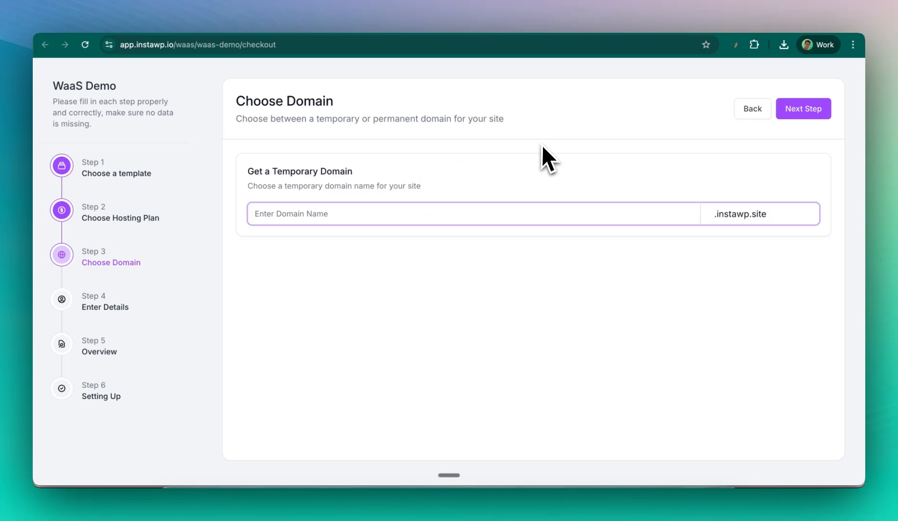
pyautogui.click(823, 112)
pyautogui.click(562, 166)
pyautogui.click(627, 195)
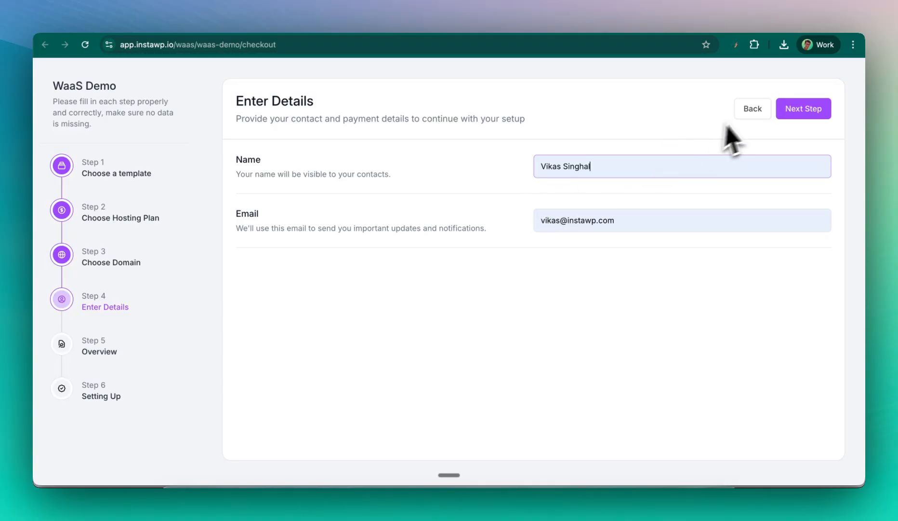
# - Try the Lite plan, then switch back to Free and advance to the order overview
pyautogui.click(748, 111)
pyautogui.click(750, 112)
pyautogui.click(330, 237)
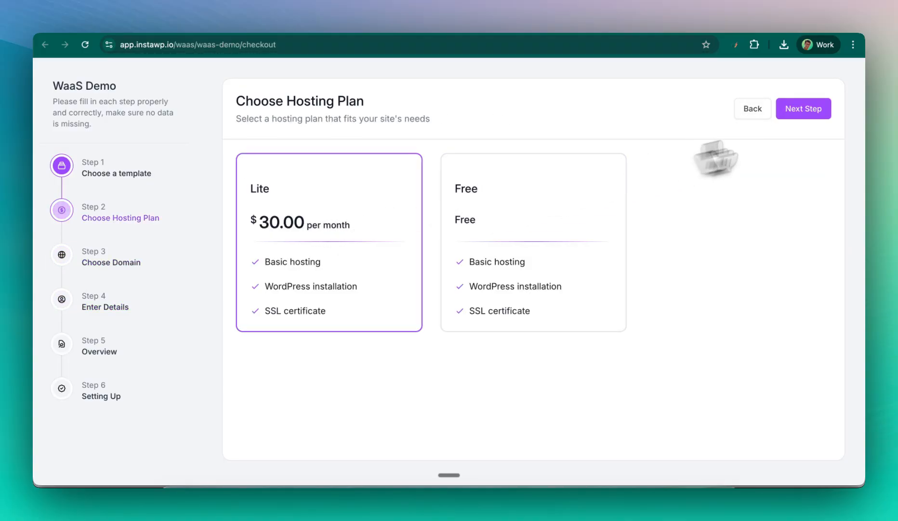
pyautogui.click(812, 117)
pyautogui.click(812, 115)
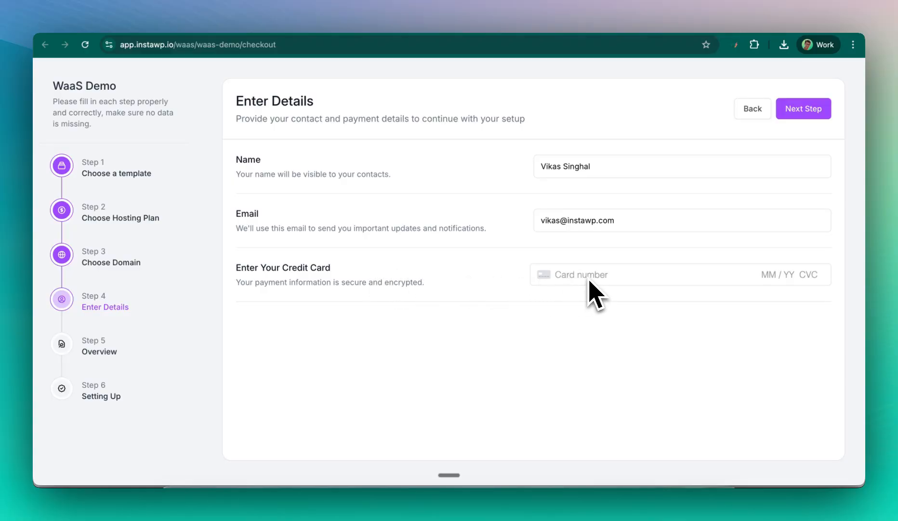
pyautogui.click(749, 112)
pyautogui.click(750, 112)
pyautogui.click(511, 198)
pyautogui.click(815, 110)
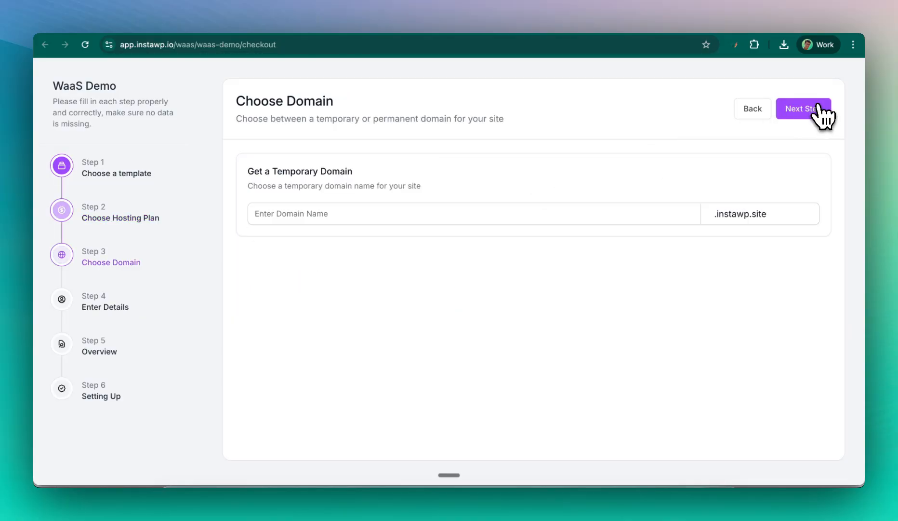
pyautogui.click(823, 110)
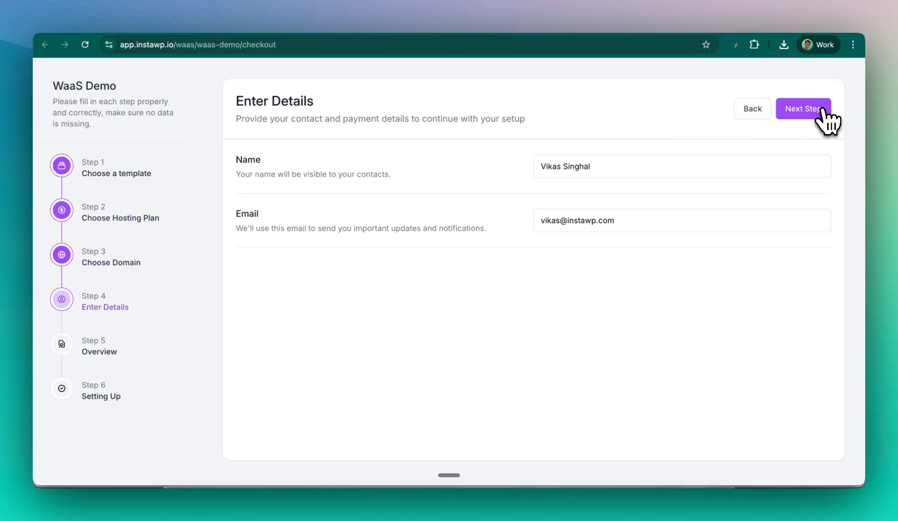
pyautogui.click(823, 110)
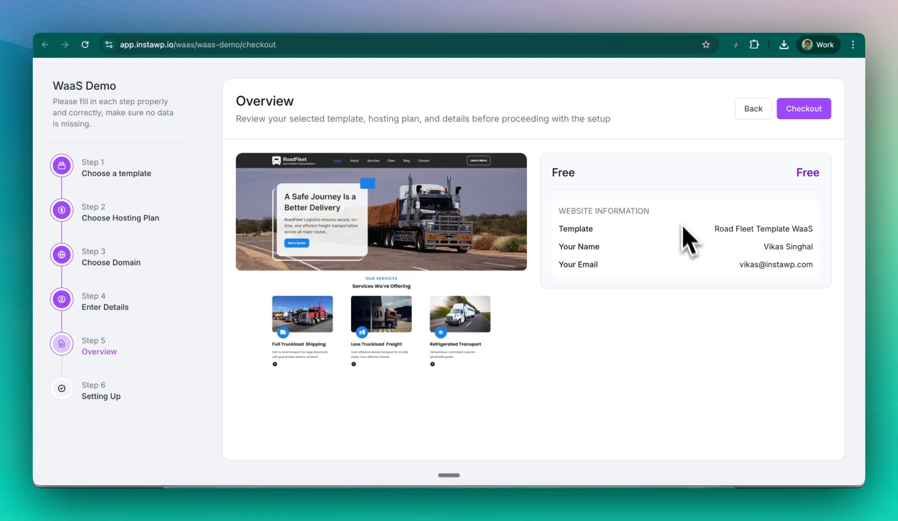
# - Place the WaaS Demo order and, once the Road Fleet site reports ready, open its URL
pyautogui.click(812, 115)
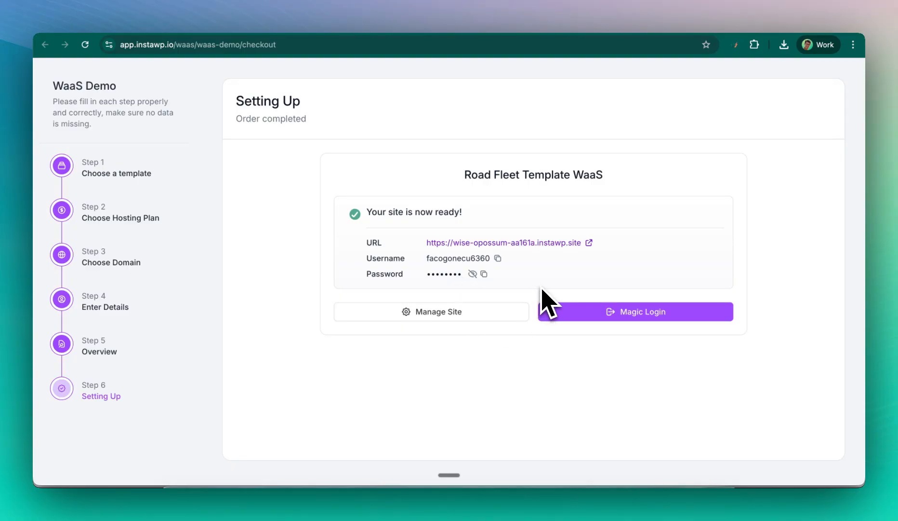
pyautogui.click(589, 243)
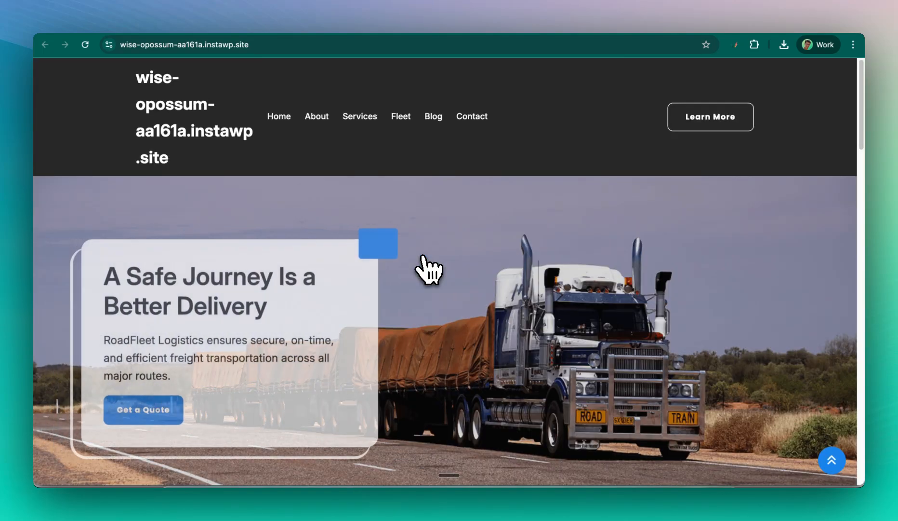
# - Scroll through the live Road Fleet site, then return to its Manage Your Site page
pyautogui.scroll(-3, 424, 255)
pyautogui.scroll(-20, 423, 257)
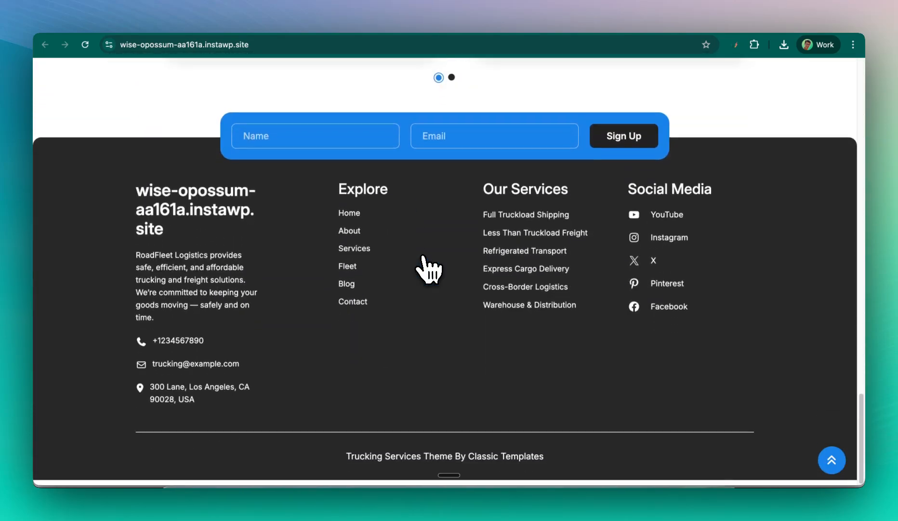
pyautogui.scroll(20, 424, 257)
pyautogui.click(234, 29)
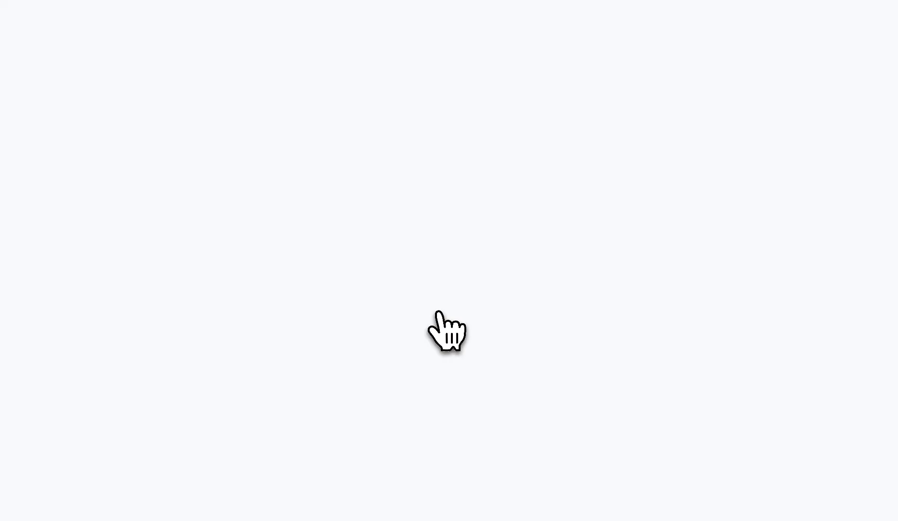
pyautogui.scroll(-1, 414, 206)
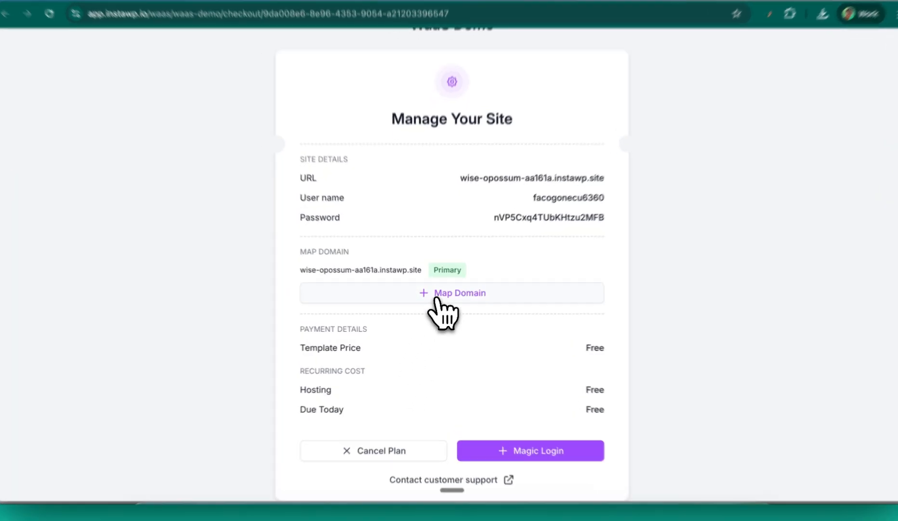
# - Review the Map Domain dialog, cancel it, and go back to the Setting Up order page
pyautogui.click(436, 297)
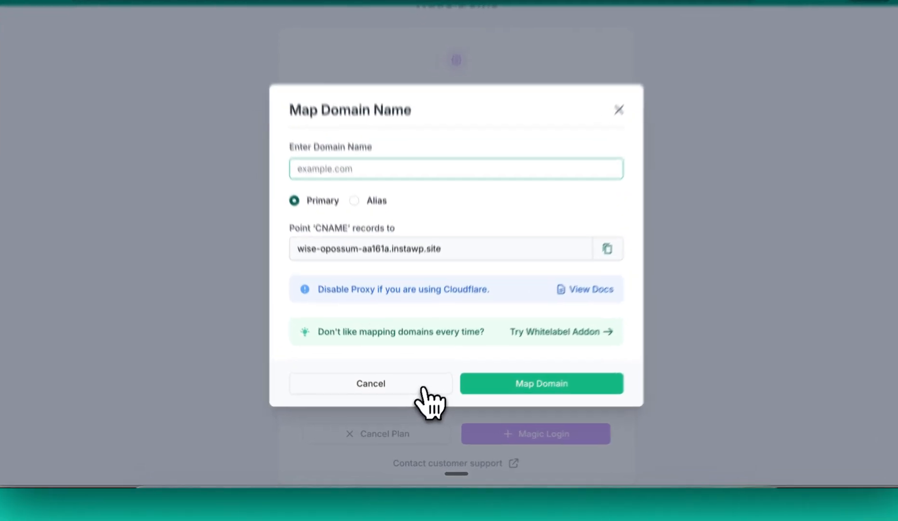
pyautogui.click(422, 397)
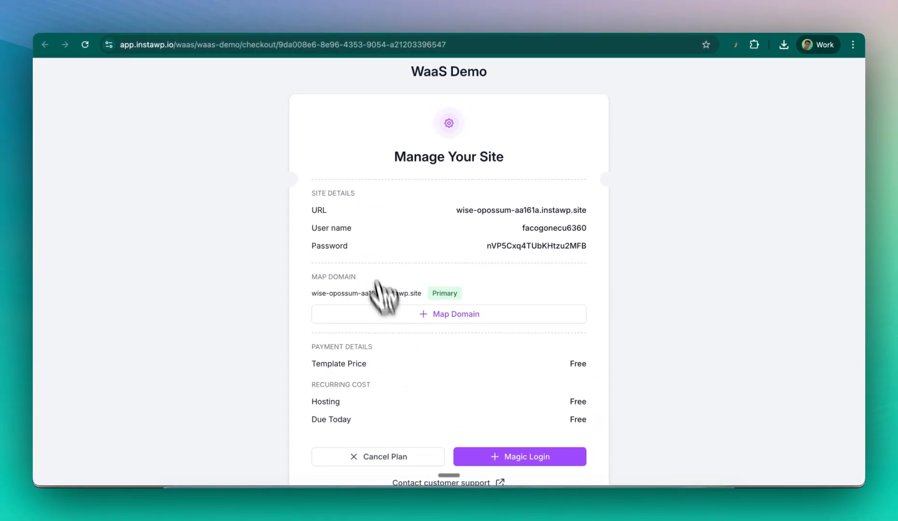
pyautogui.click(213, 30)
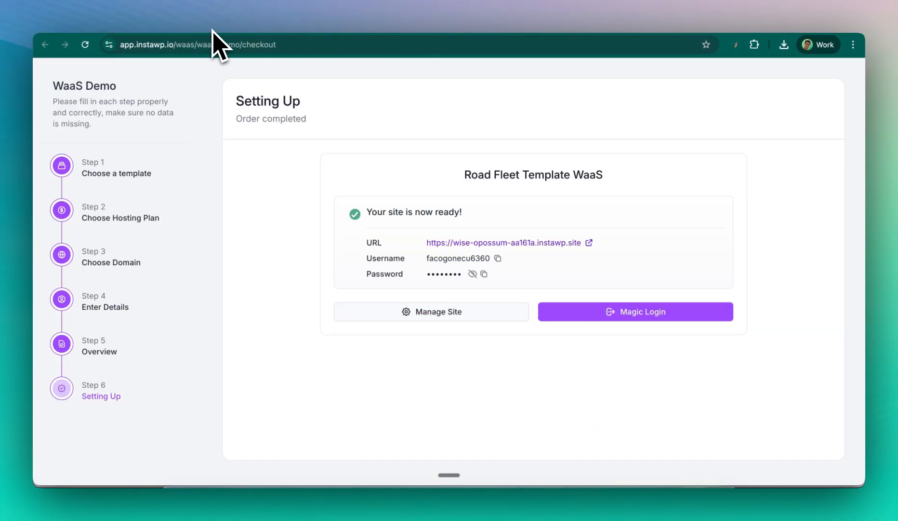
# - In WaaS Demo, check the Sites list and empty Payment History, then return to the WaaS list
pyautogui.click(120, 24)
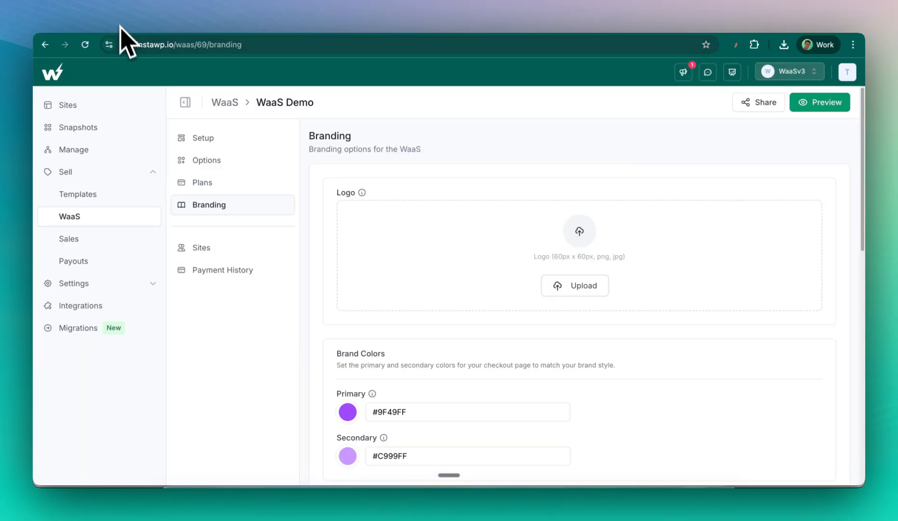
pyautogui.click(120, 218)
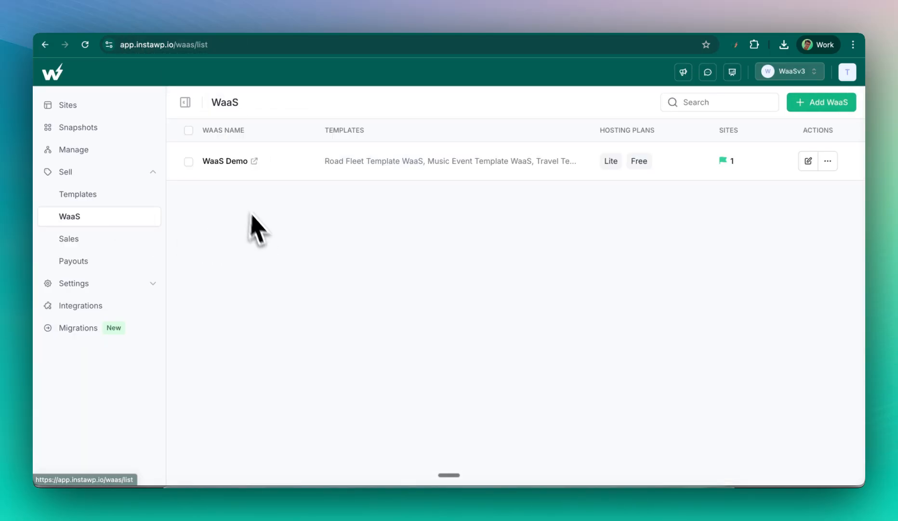
pyautogui.click(239, 166)
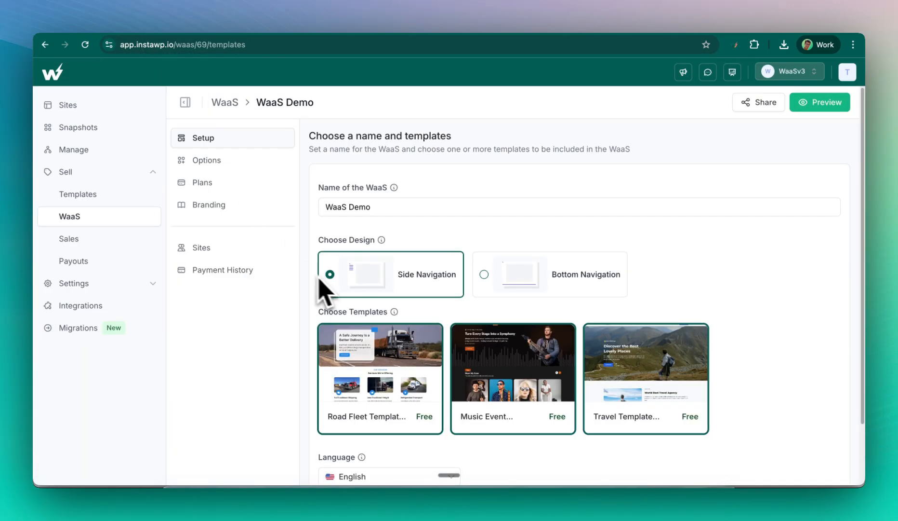
pyautogui.click(212, 248)
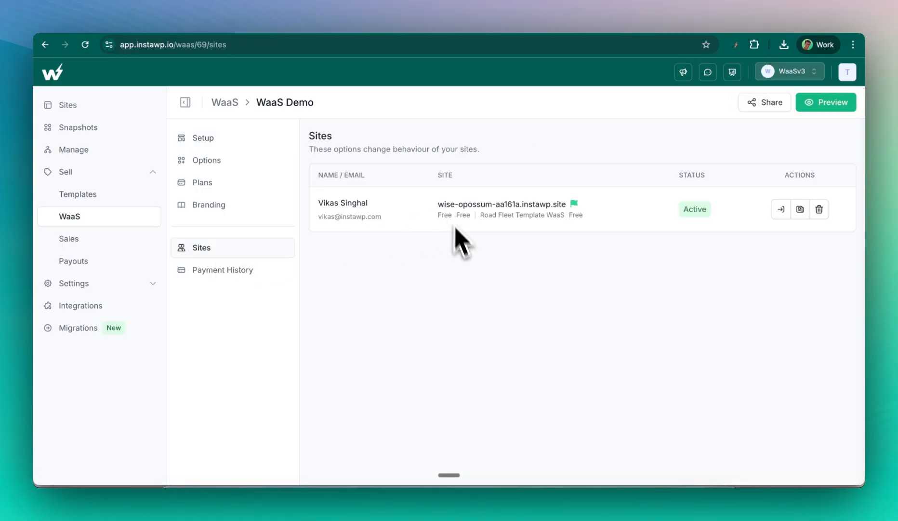
pyautogui.moveTo(316, 205); pyautogui.dragTo(371, 220)
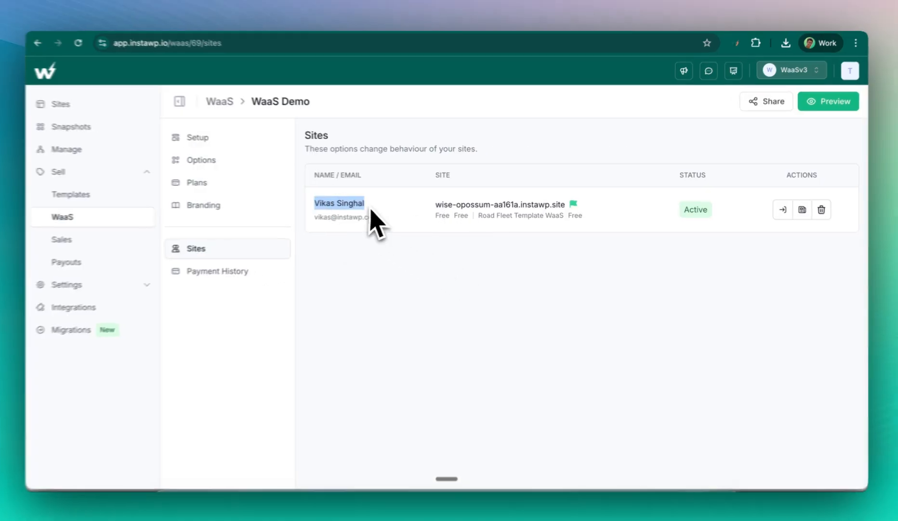
pyautogui.click(674, 230)
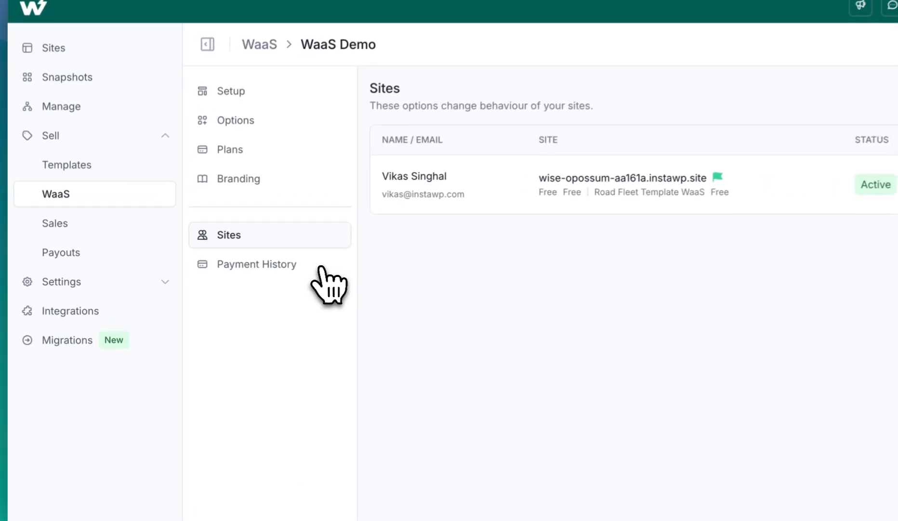
pyautogui.click(267, 271)
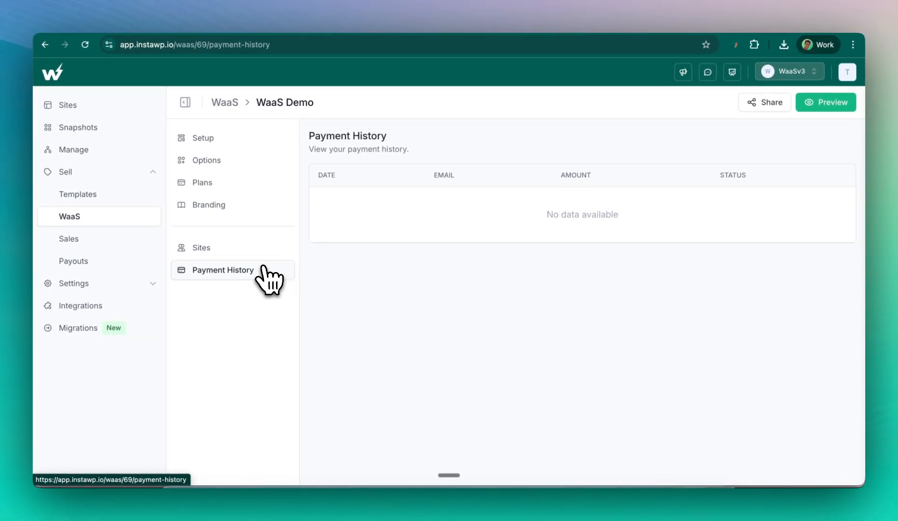
pyautogui.click(127, 220)
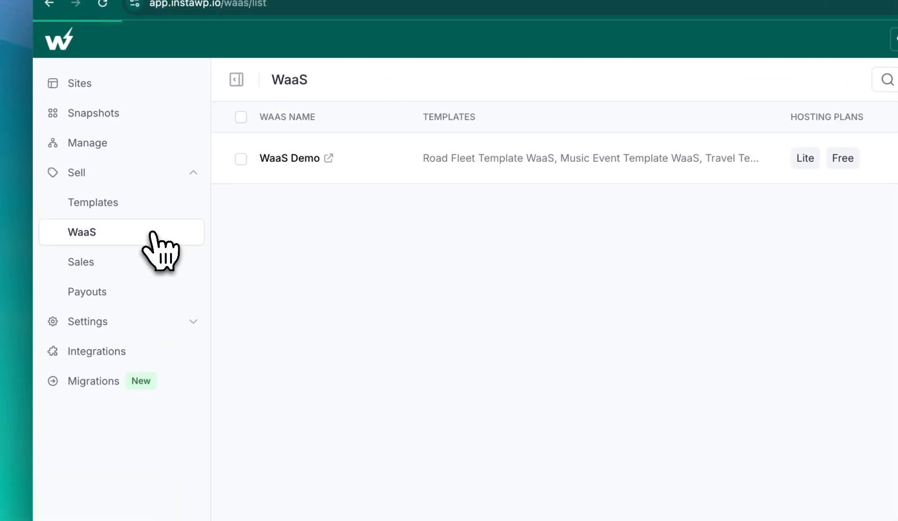